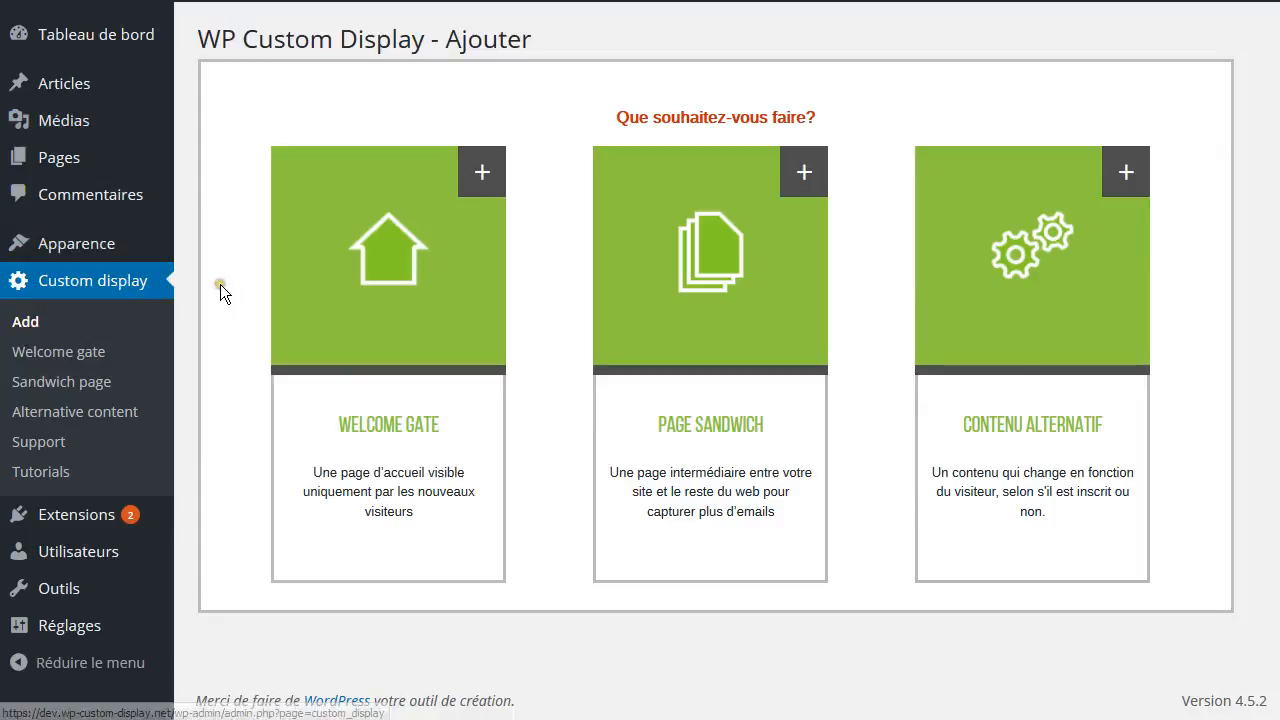
# Create a new alternative content block and name it "Mon contenu alternatif".
pyautogui.click(1036, 436)
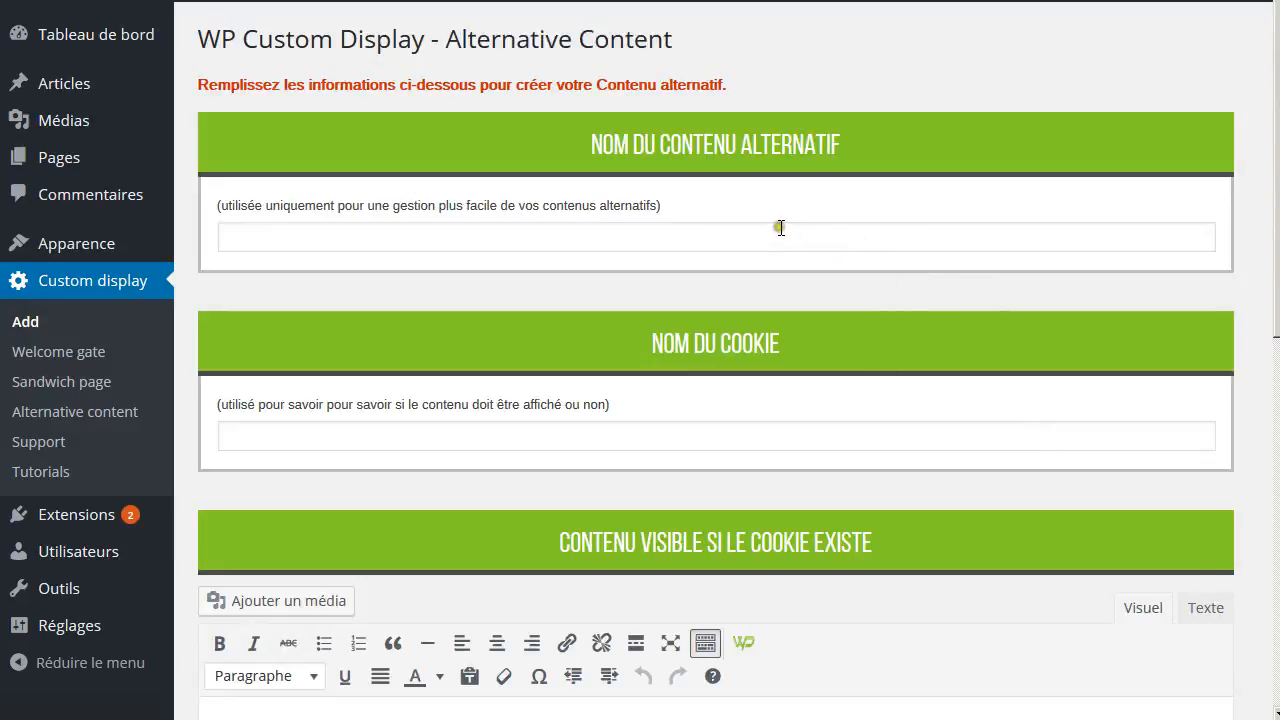
pyautogui.scroll(-3, 776, 280)
pyautogui.scroll(-3, 785, 320)
pyautogui.scroll(7, 786, 329)
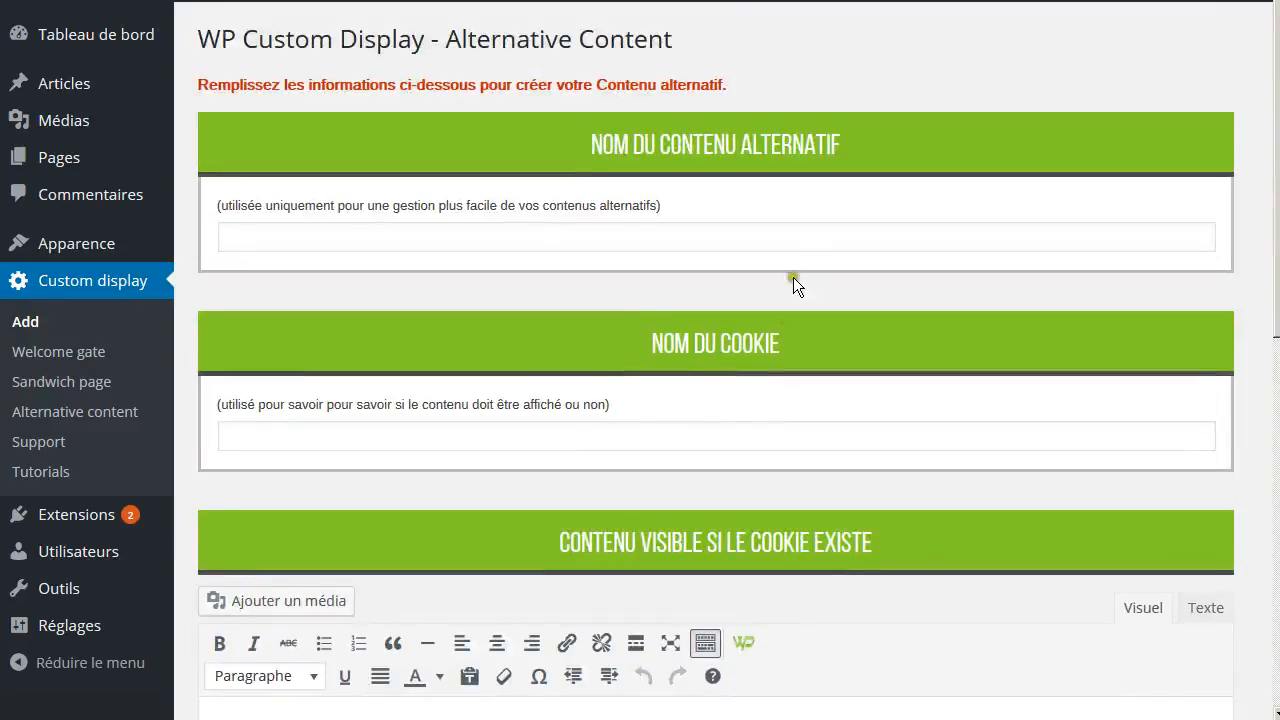
pyautogui.click(776, 240)
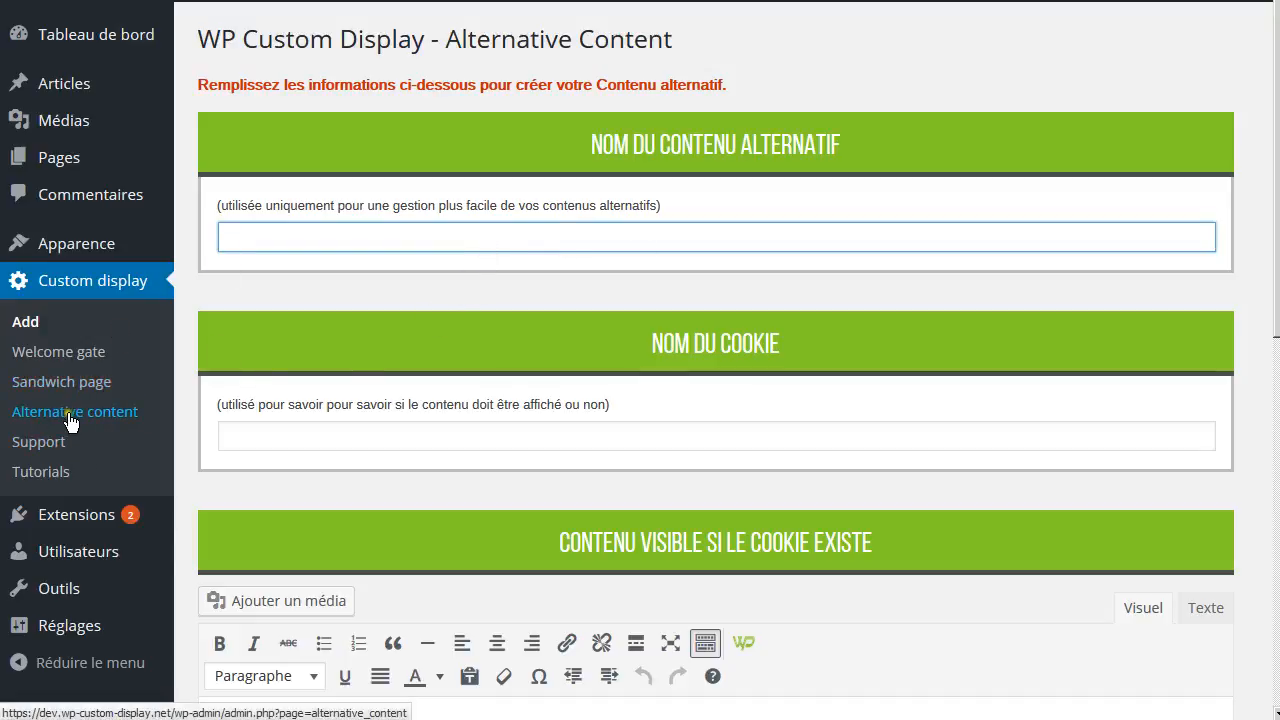
pyautogui.click(477, 241)
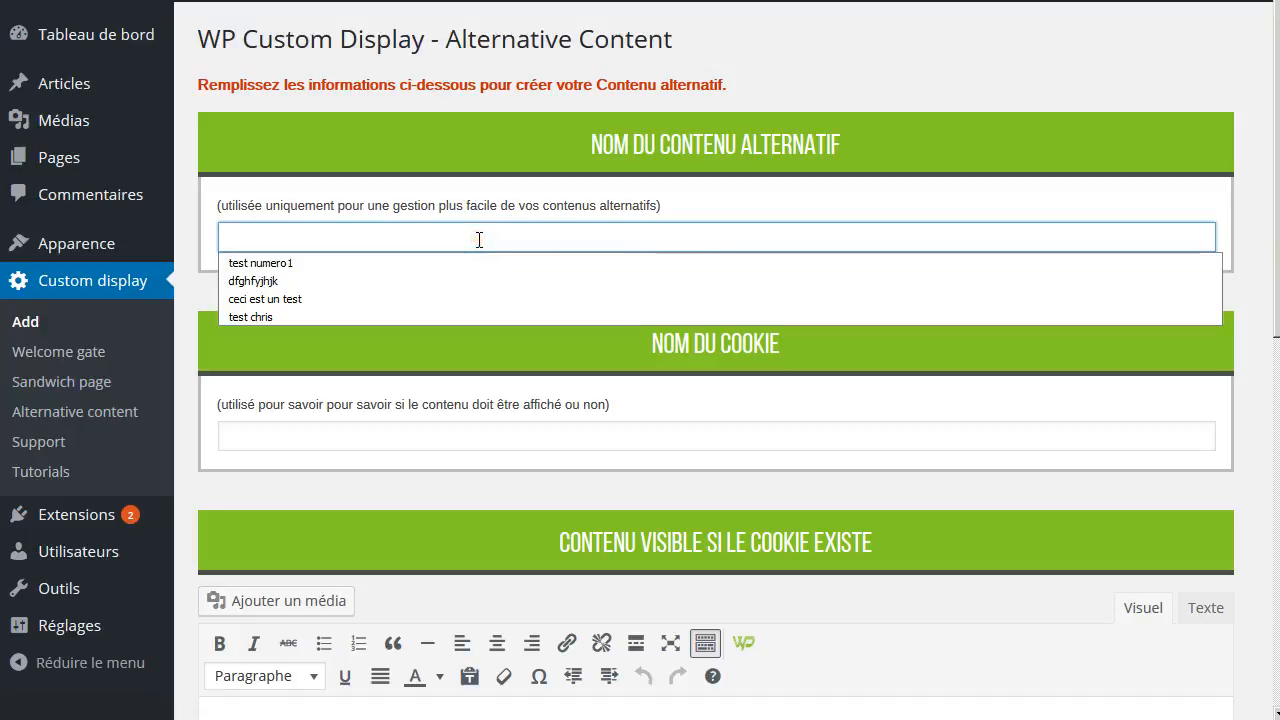
pyautogui.write('Mon co')
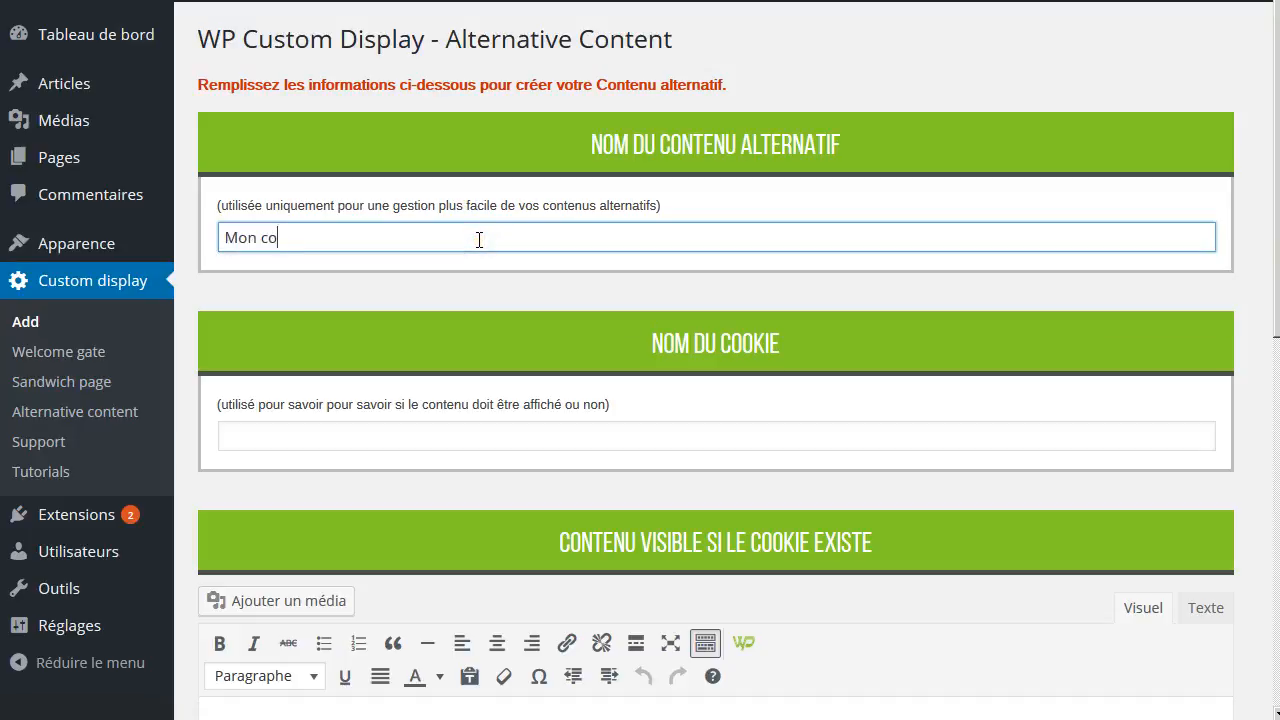
pyautogui.write('ntenu alternatif')
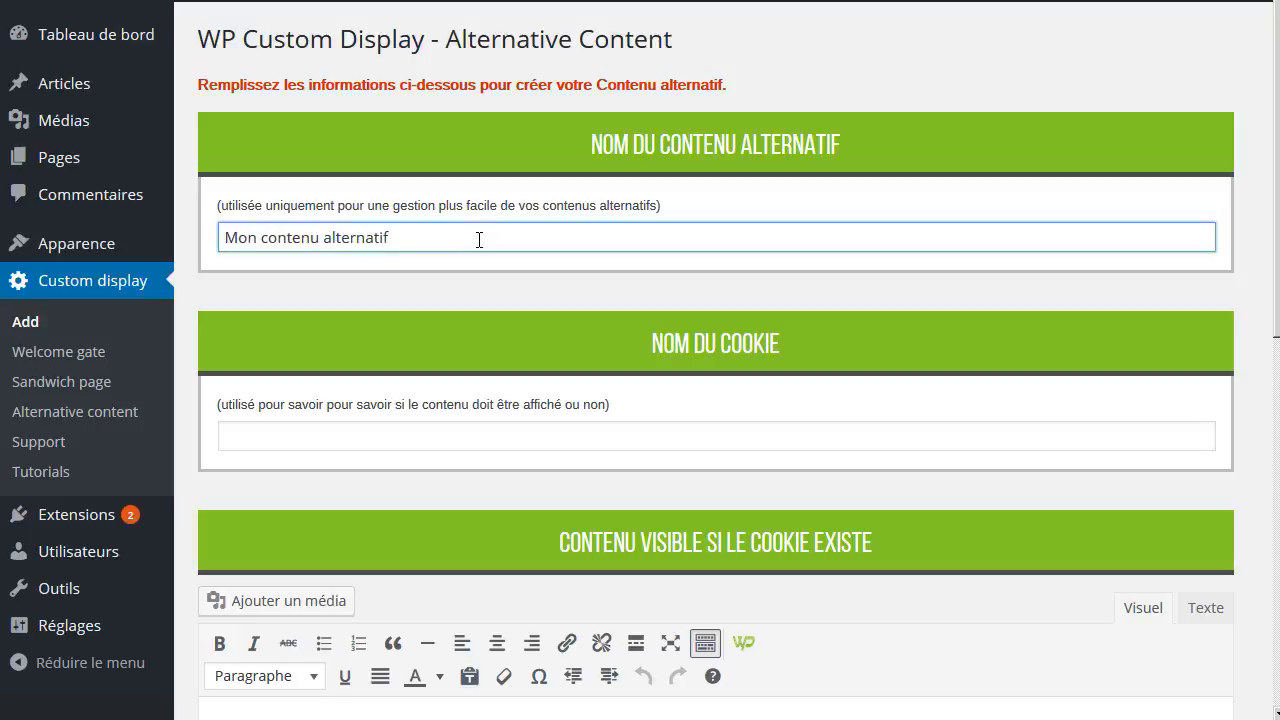
# Set the alternative content's cookie name to "membreinscrit".
pyautogui.click(467, 437)
pyautogui.click(467, 437)
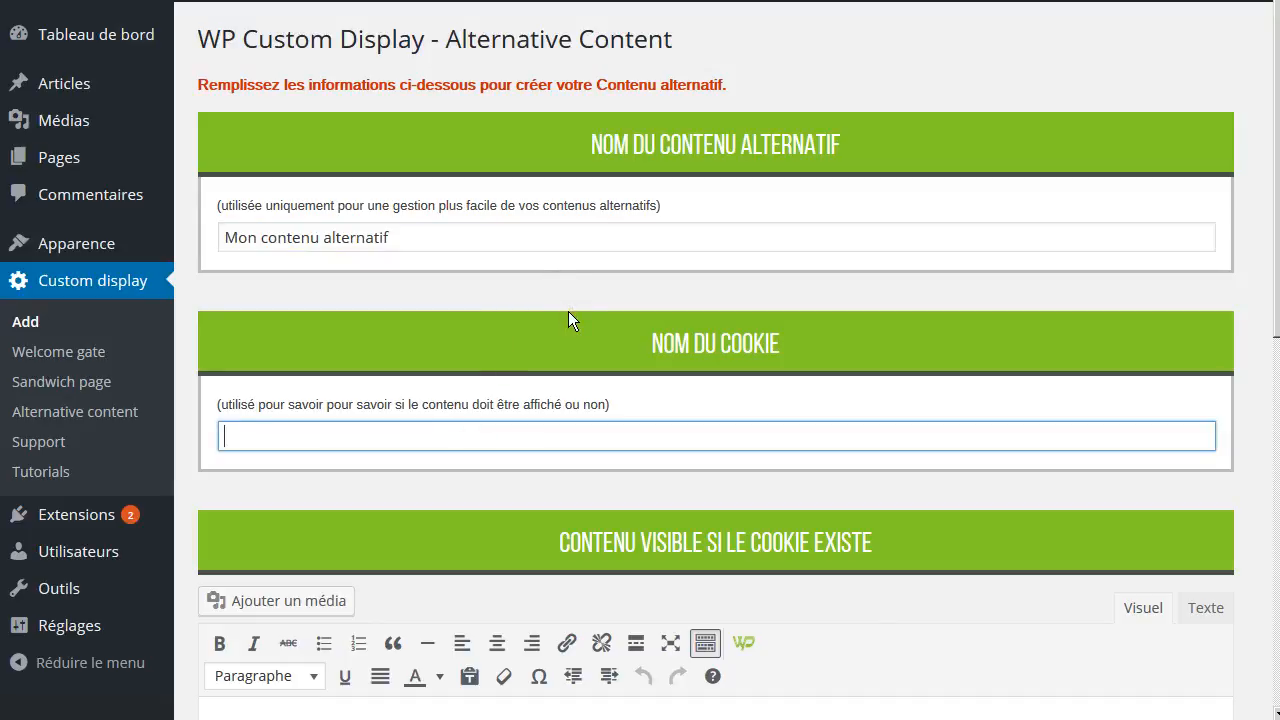
pyautogui.click(522, 384)
pyautogui.click(454, 435)
pyautogui.write('membreinscrit')
pyautogui.doubleClick(255, 437)
# Enter "ici offre ou article en entier" as the content visible if the cookie exists.
pyautogui.scroll(-2, 560, 430)
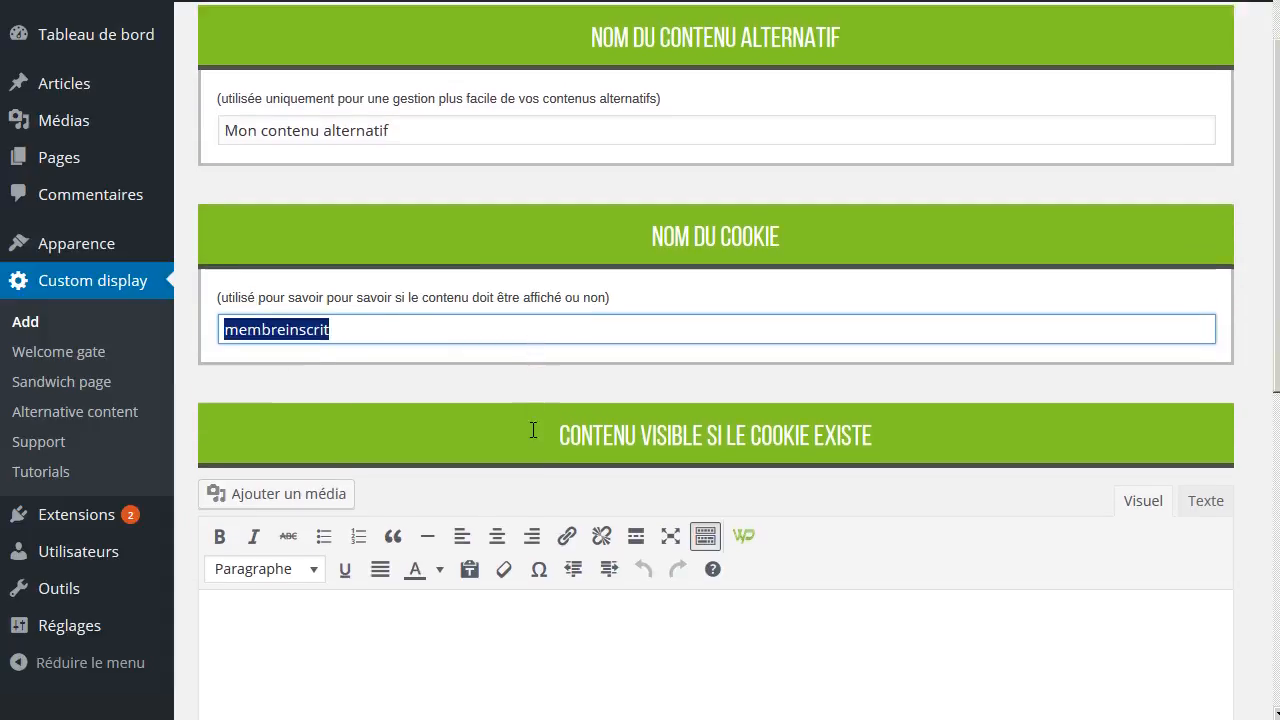
pyautogui.moveTo(548, 423); pyautogui.dragTo(879, 421)
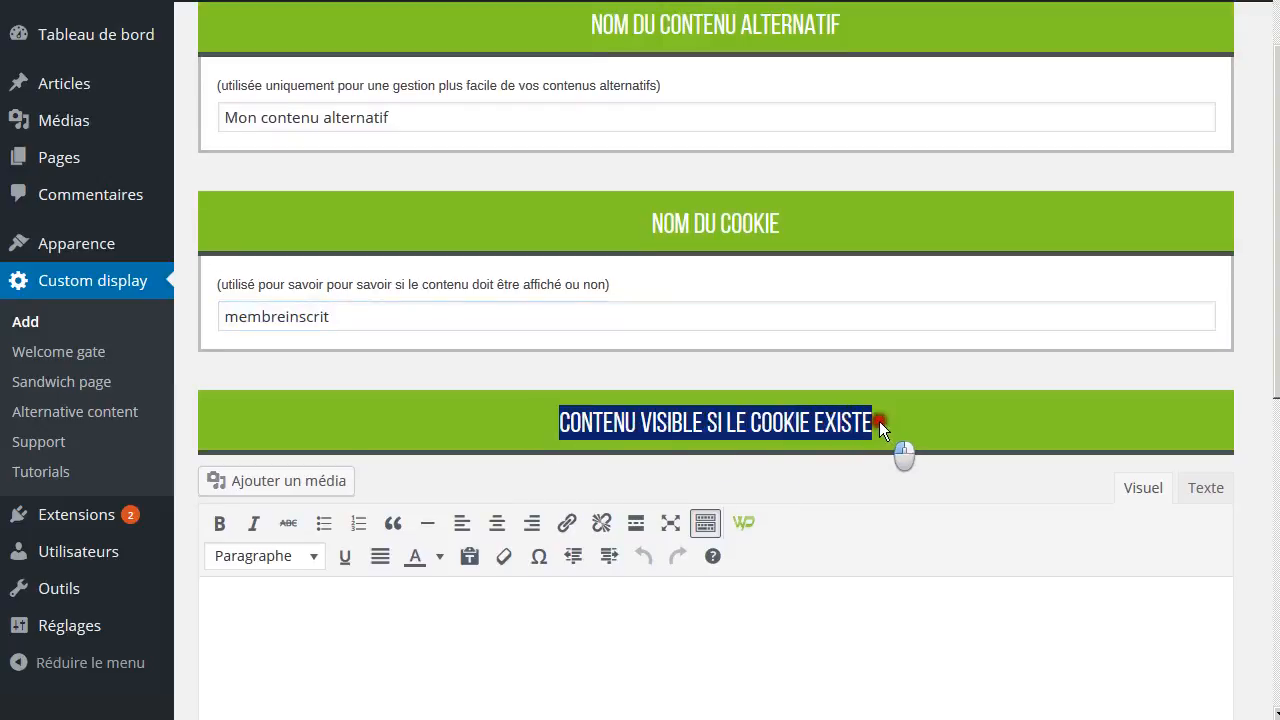
pyautogui.scroll(-5, 882, 424)
pyautogui.click(737, 349)
pyautogui.moveTo(535, 478); pyautogui.dragTo(897, 480)
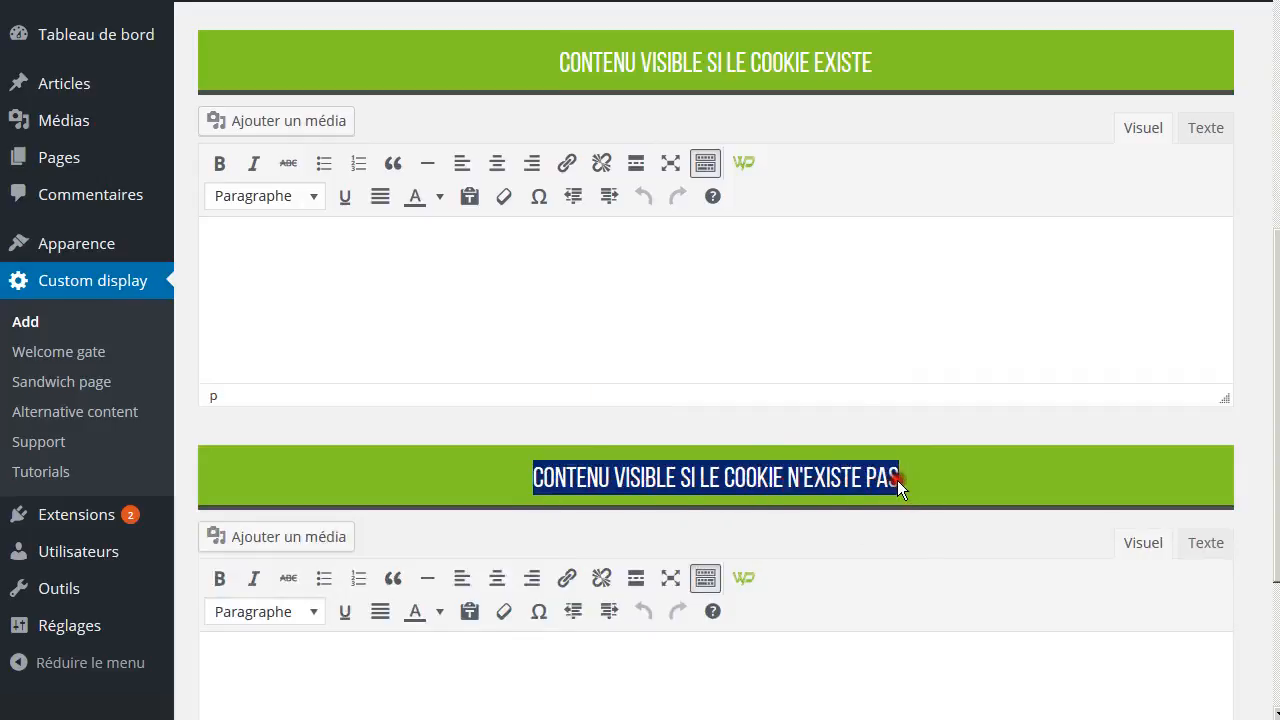
pyautogui.click(589, 281)
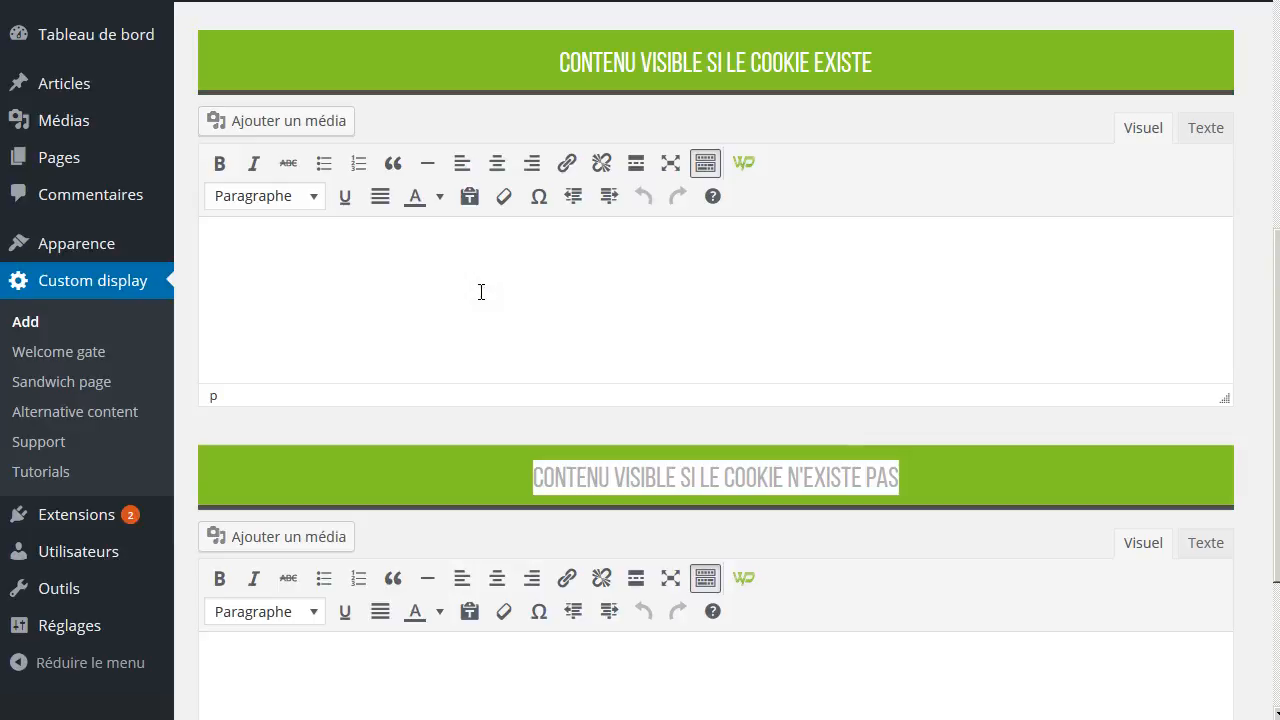
pyautogui.click(609, 257)
pyautogui.write('ici offre ou a')
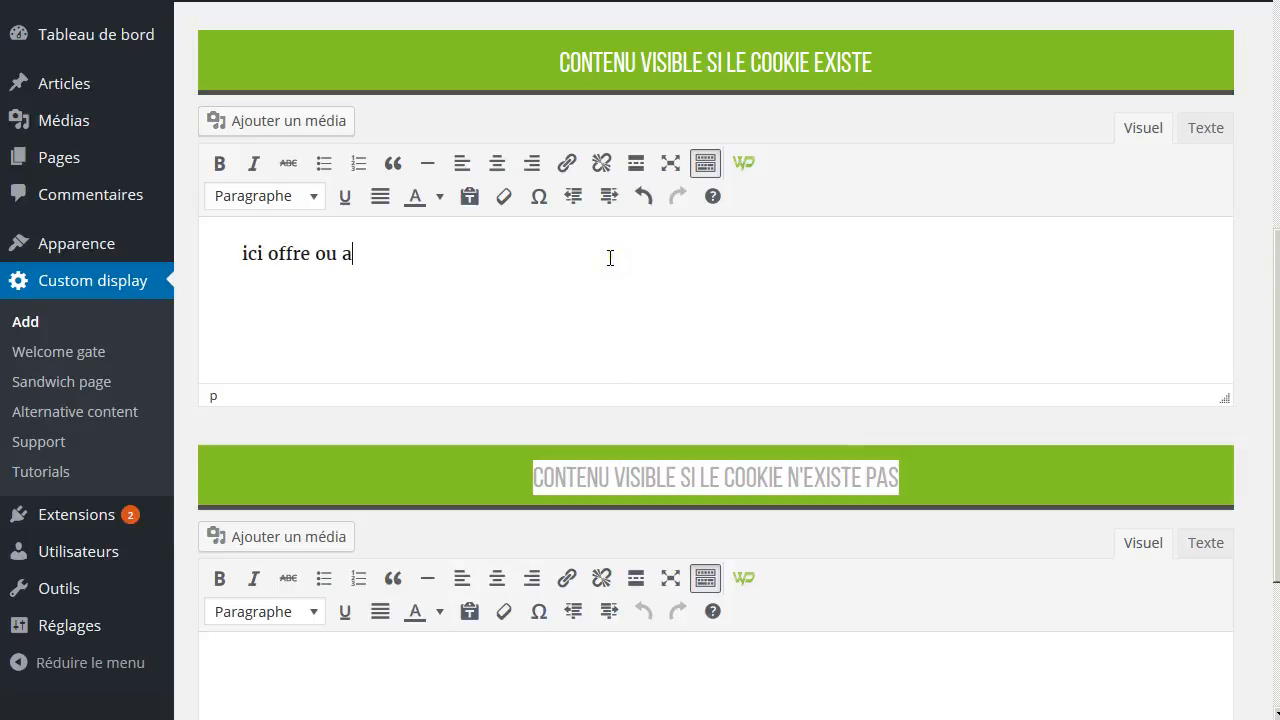
pyautogui.write('rticle en entier')
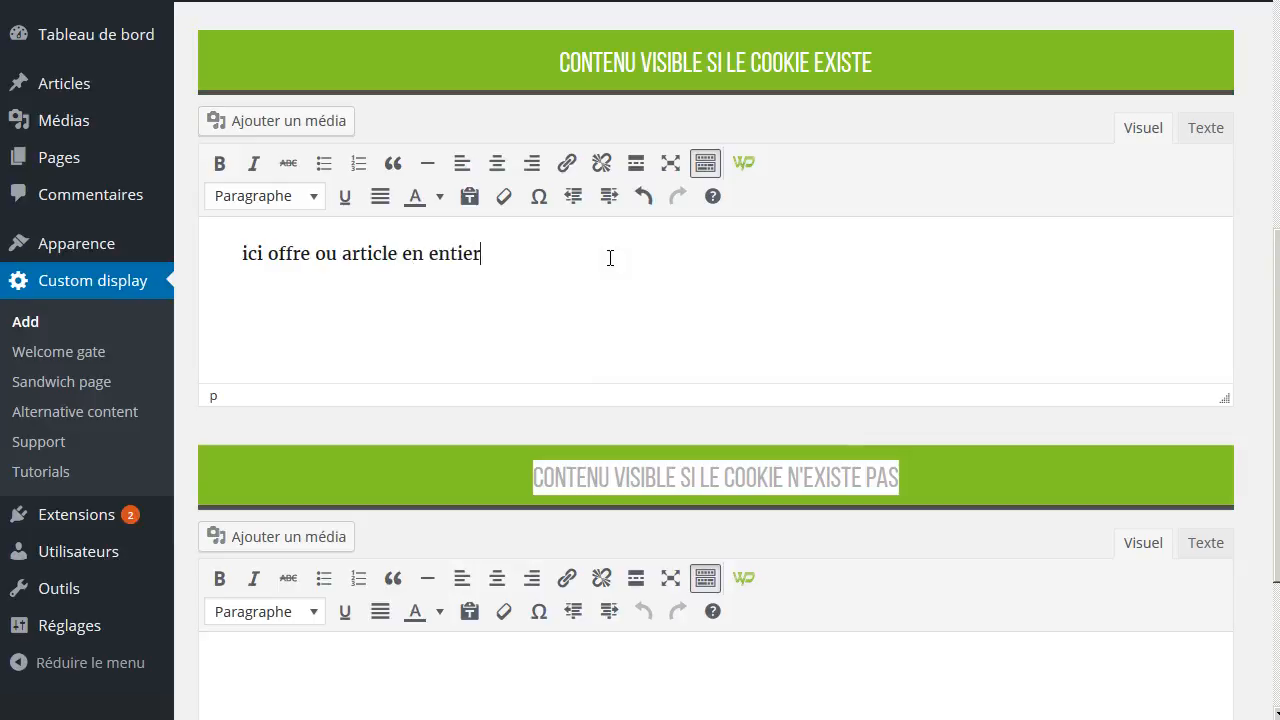
# Enter the shortcode [ninja-widget id="123"] as the content visible if the cookie does not exist, and submit the alternative content.
pyautogui.scroll(-1, 608, 260)
pyautogui.scroll(-1, 608, 260)
pyautogui.click(505, 611)
pyautogui.click(609, 356)
pyautogui.click(369, 558)
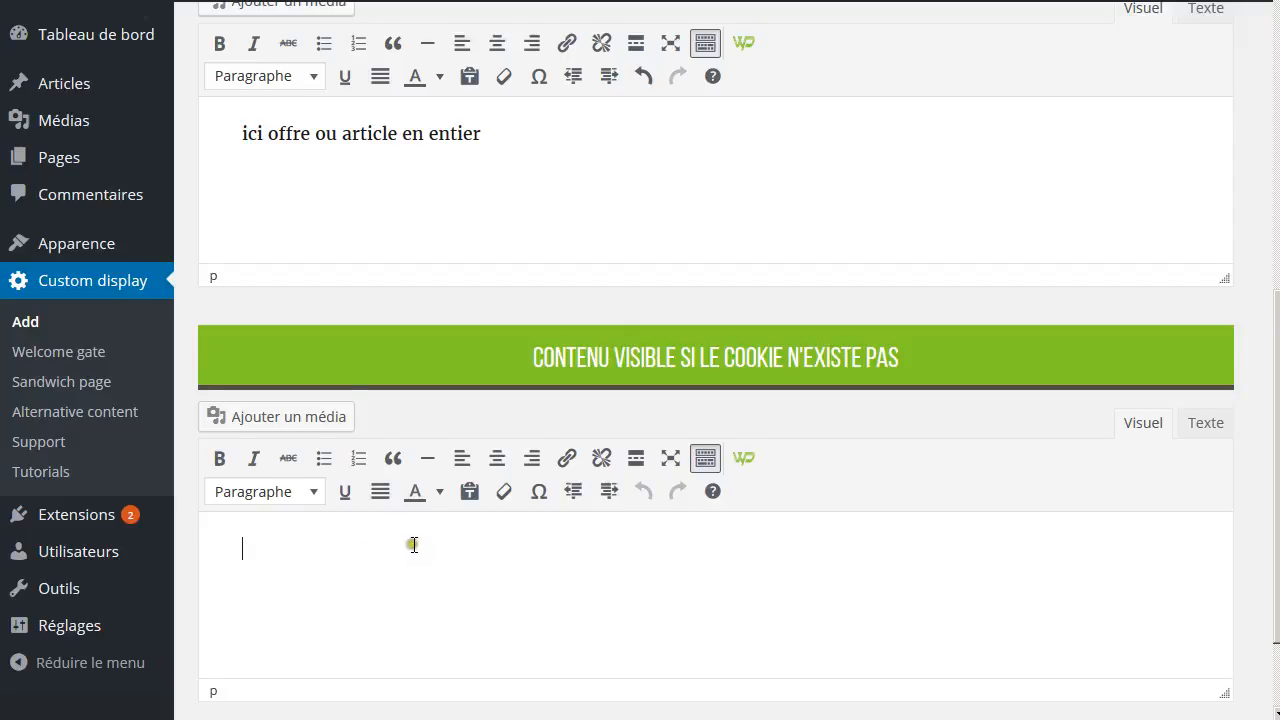
pyautogui.scroll(-2, 412, 543)
pyautogui.click(420, 457)
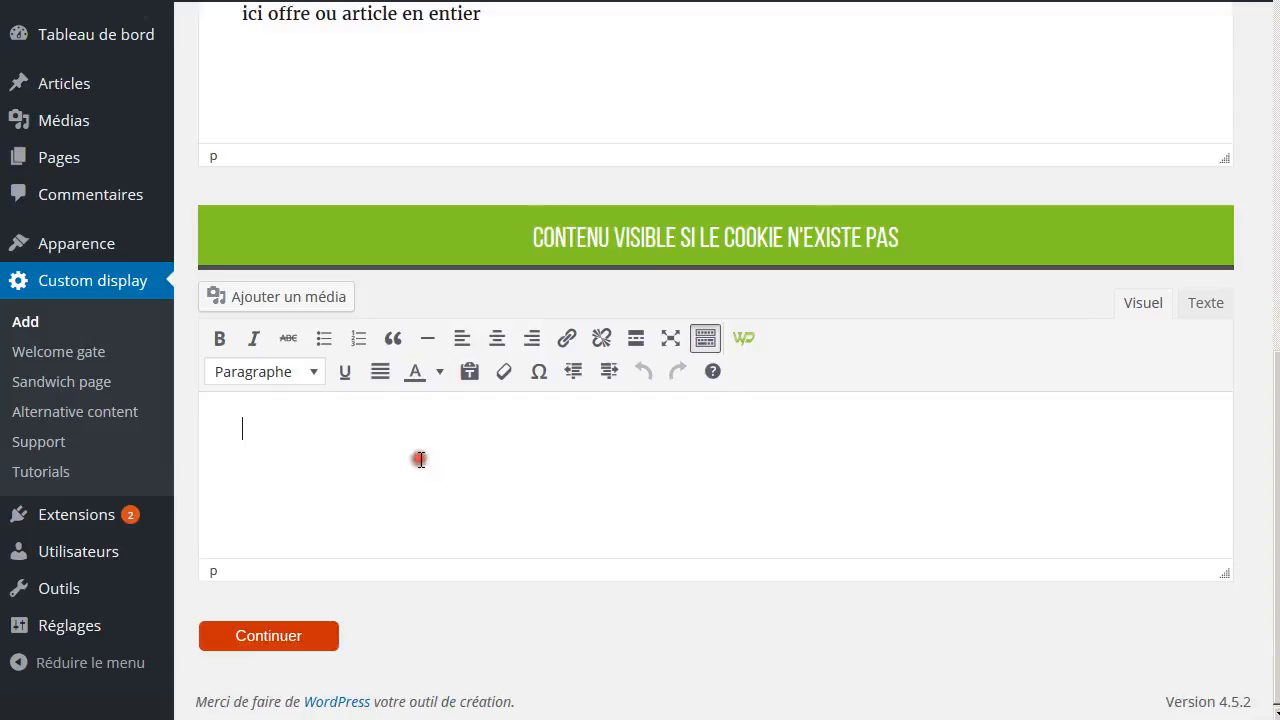
pyautogui.click(311, 427)
pyautogui.click(304, 435)
pyautogui.click(308, 427)
pyautogui.click(310, 425)
pyautogui.write('[ninja')
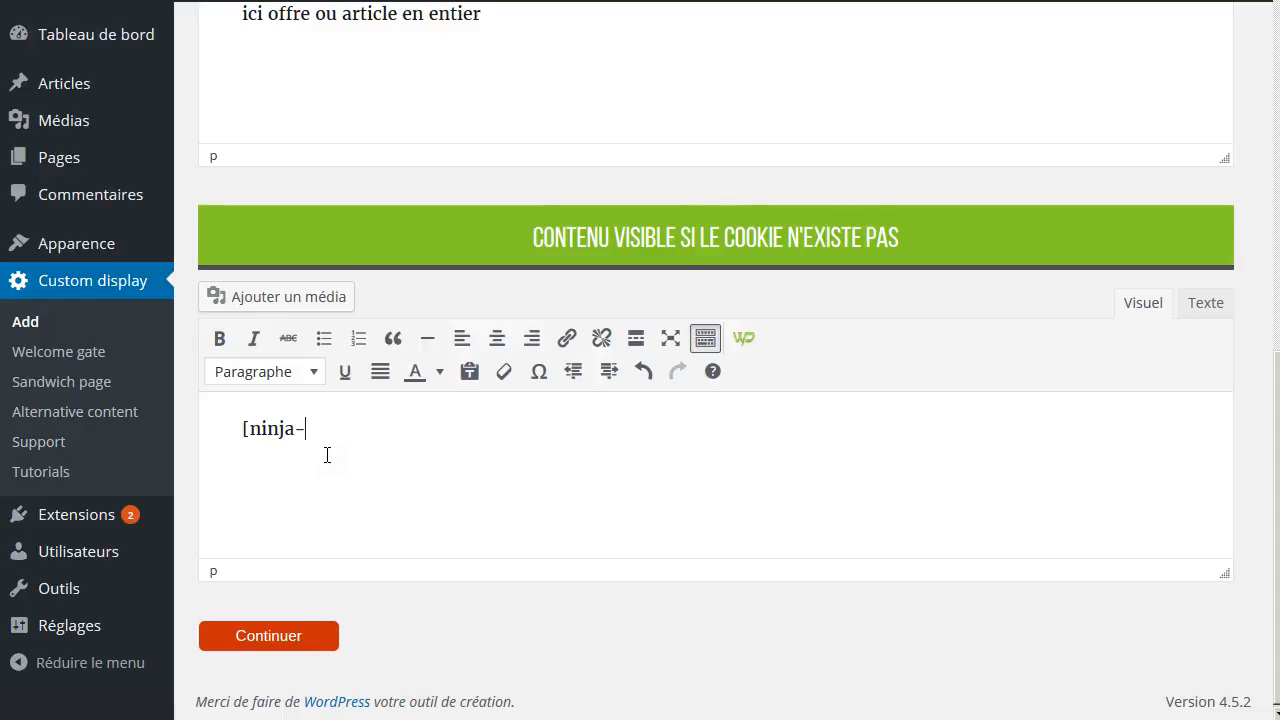
pyautogui.write('-widget')
pyautogui.write(' id=')
pyautogui.write('"12')
pyautogui.write('23')
pyautogui.write('"]')
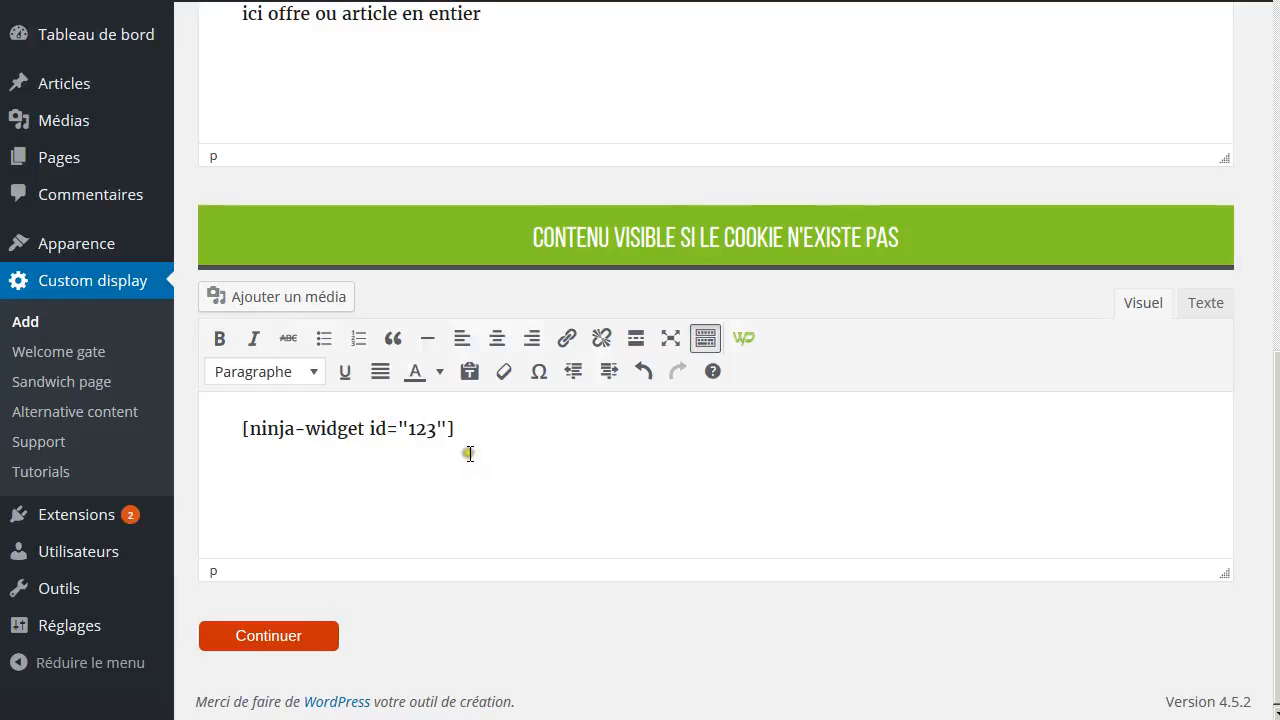
pyautogui.click(312, 640)
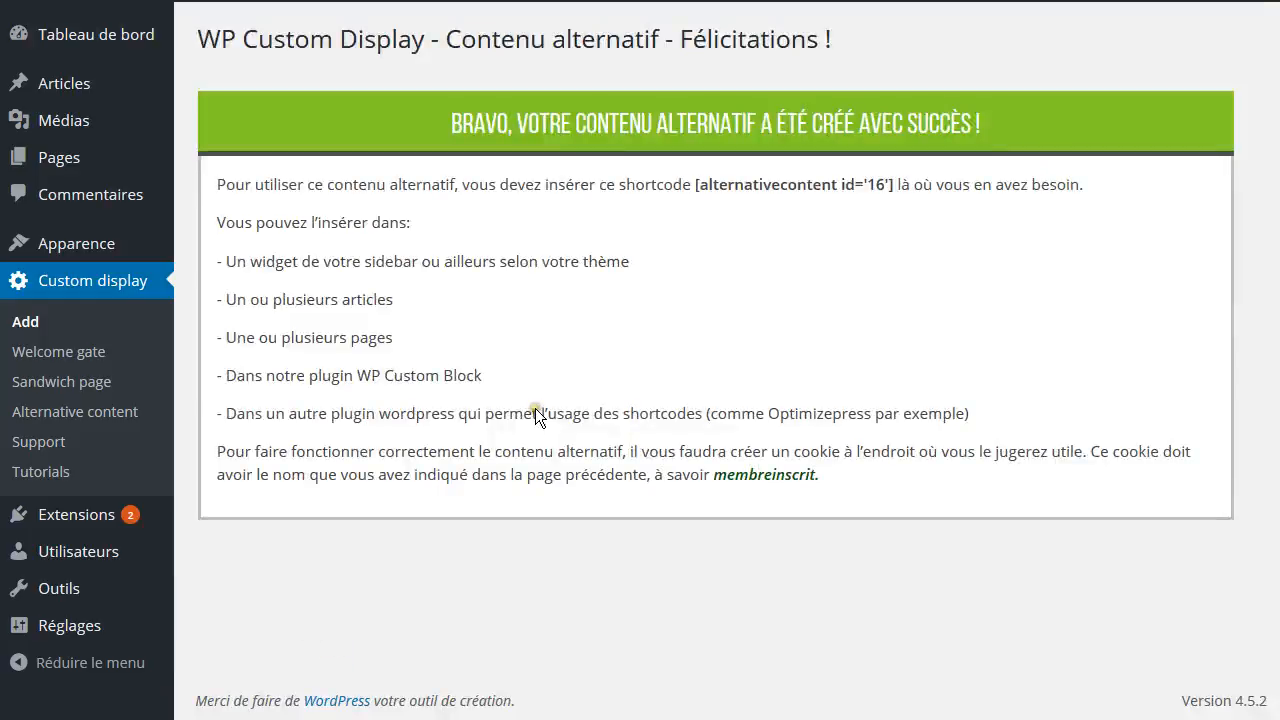
# Copy the shortcode [alternativecontent id='16'] from the confirmation page.
pyautogui.click(428, 221)
pyautogui.moveTo(694, 186); pyautogui.dragTo(895, 187)
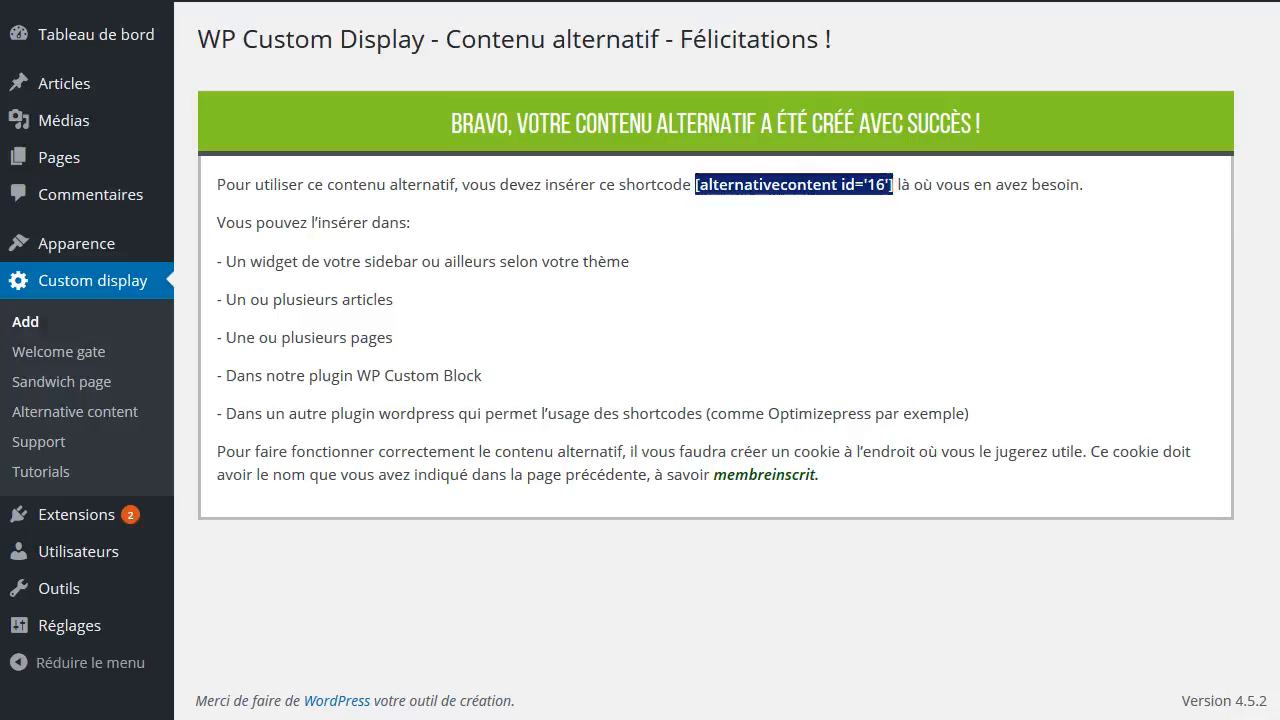
pyautogui.rightClick(735, 180)
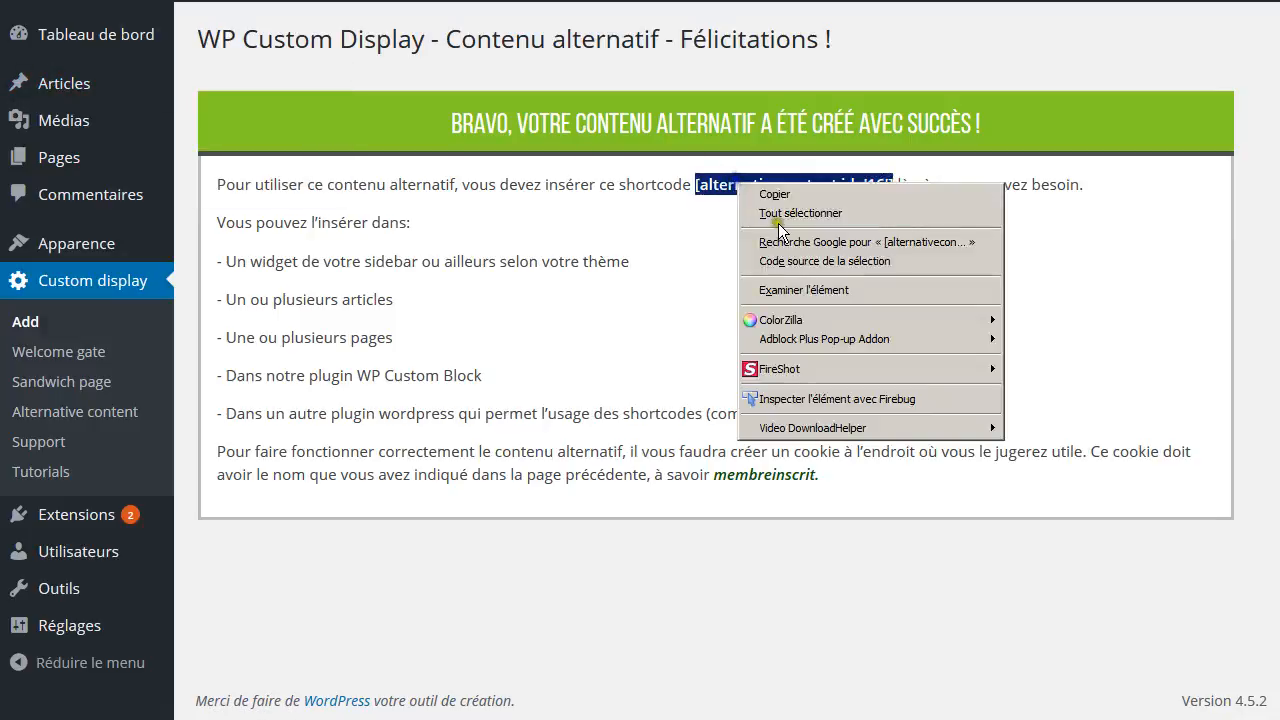
pyautogui.click(775, 197)
# Create a new article titled "mon nouvel article".
pyautogui.moveTo(92, 120)
pyautogui.moveTo(25, 88)
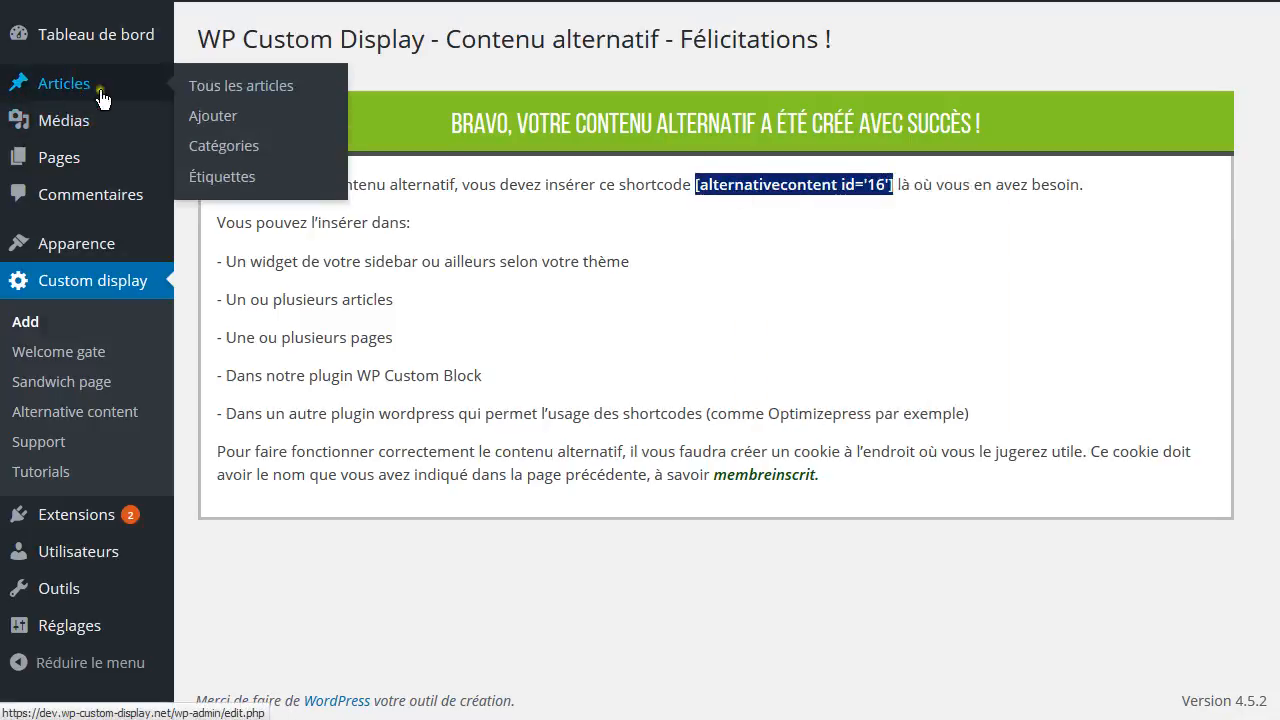
pyautogui.click(236, 126)
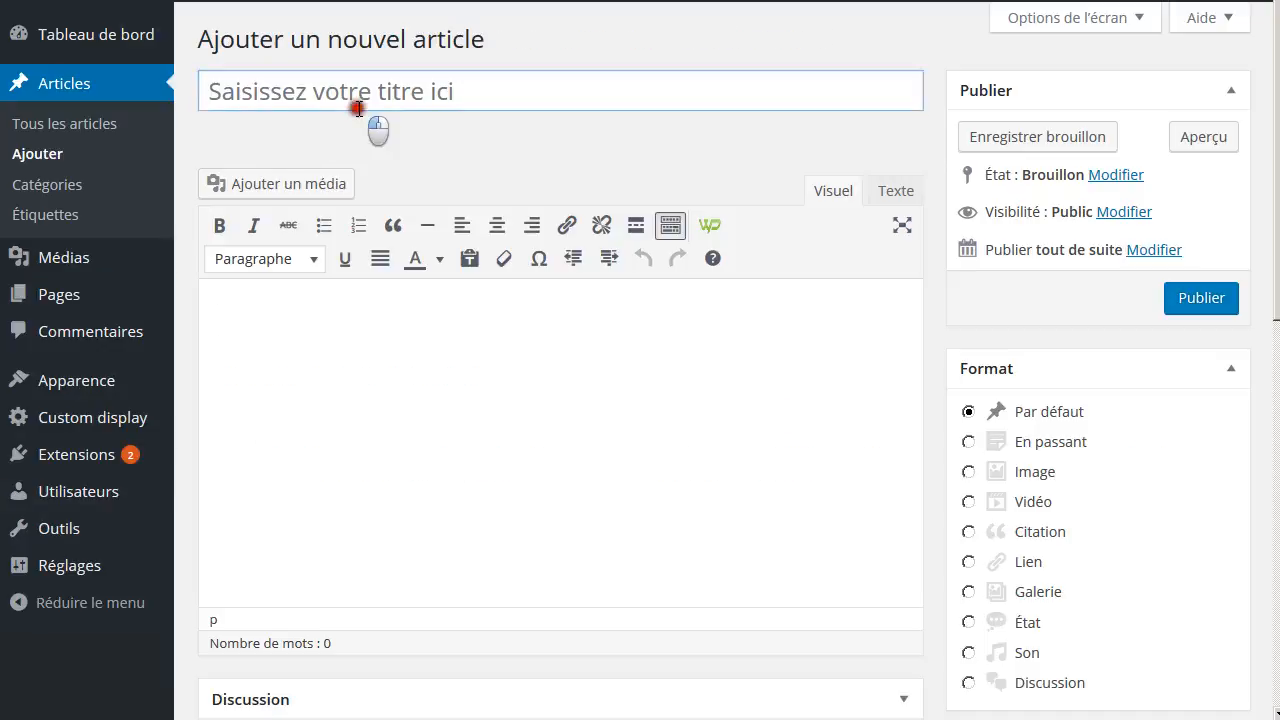
pyautogui.click(358, 107)
pyautogui.write('mon nouvel article')
pyautogui.press('Tab')
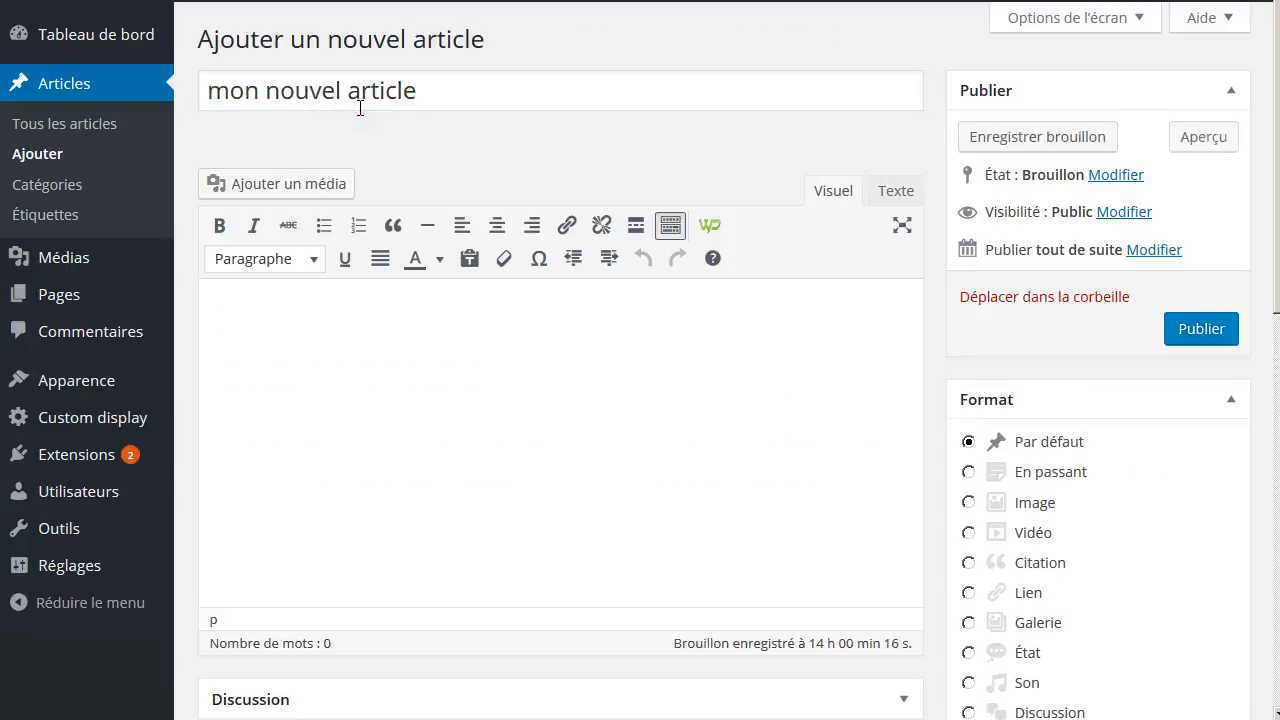
# Paste the copied alternative content shortcode into the article body without bold formatting, and publish the article.
pyautogui.click(391, 329)
pyautogui.hotkey('ctrl', 'v')
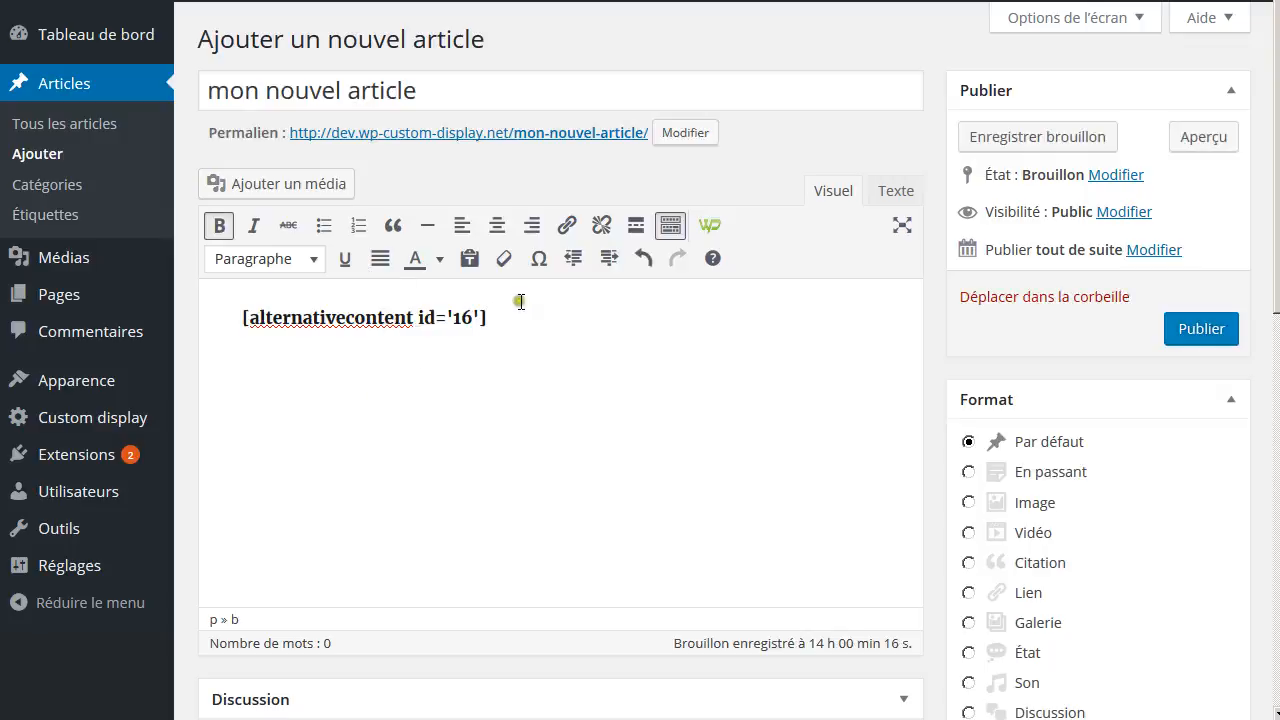
pyautogui.moveTo(490, 318); pyautogui.dragTo(206, 337)
pyautogui.click(219, 225)
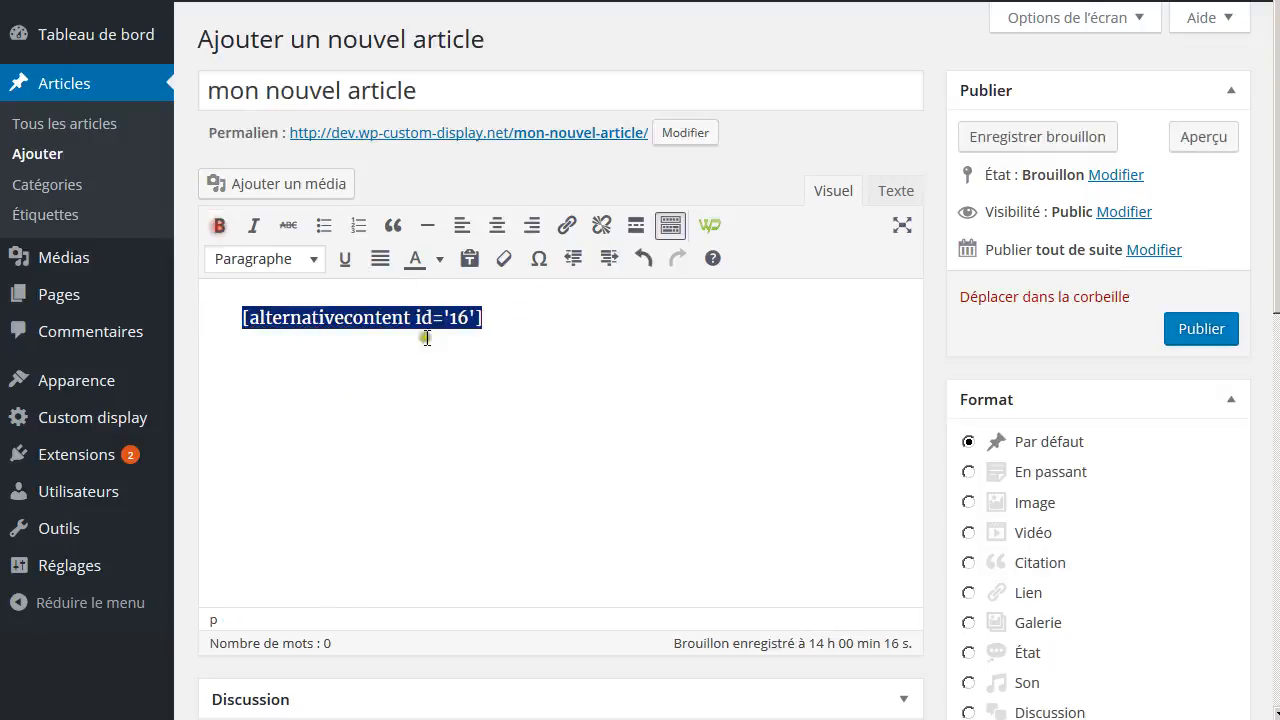
pyautogui.click(518, 328)
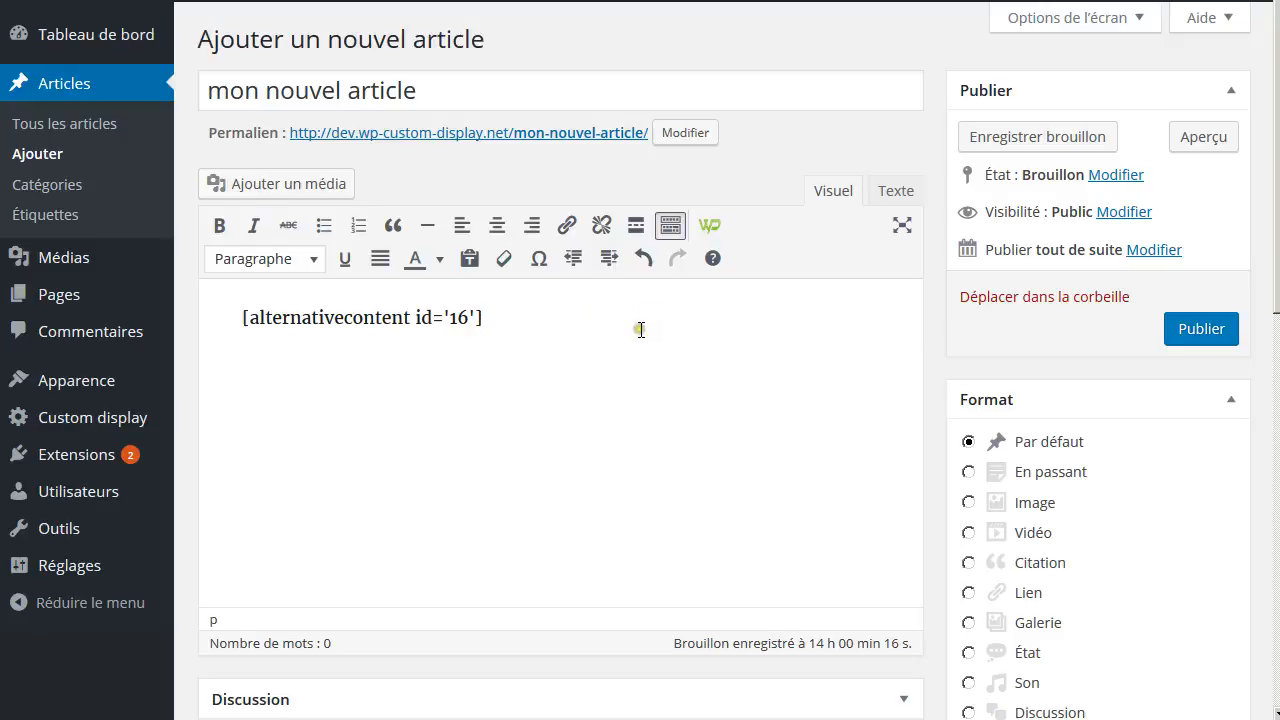
pyautogui.click(1192, 340)
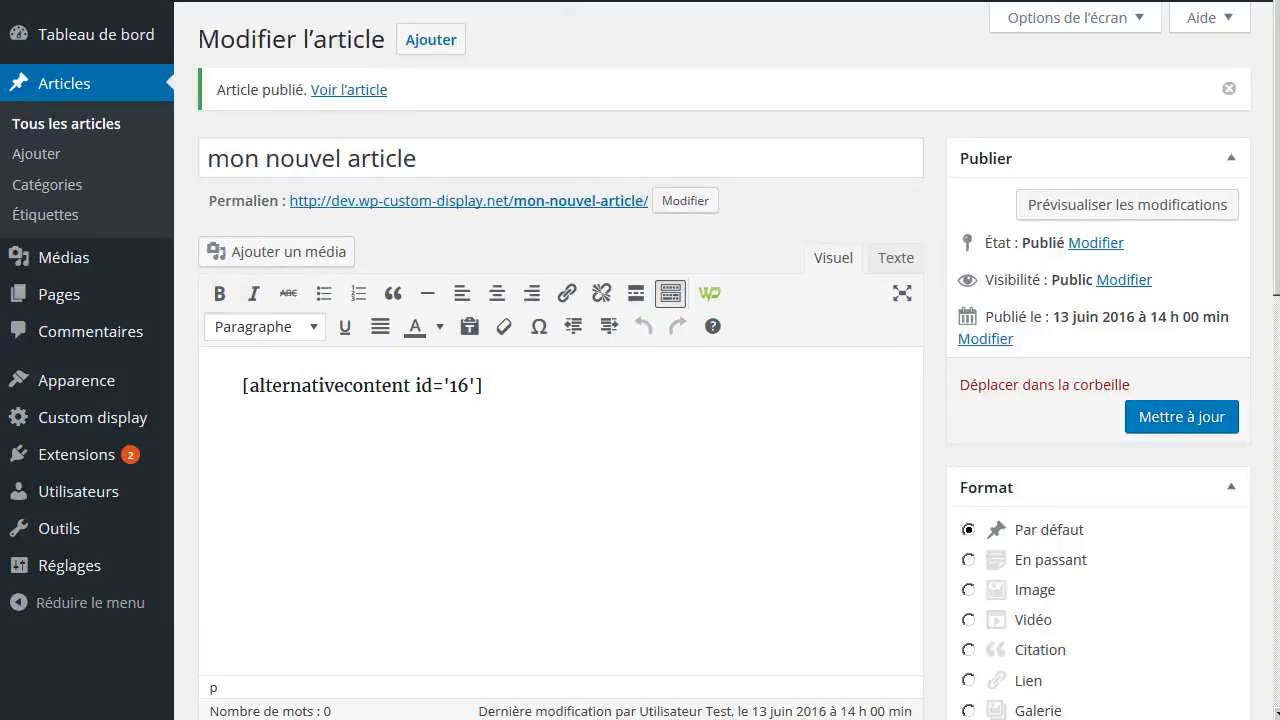
# Open the list of alternative contents and copy the cookie name "membreinscrit" from the "Mon contenu alternatif" row.
pyautogui.click(90, 1)
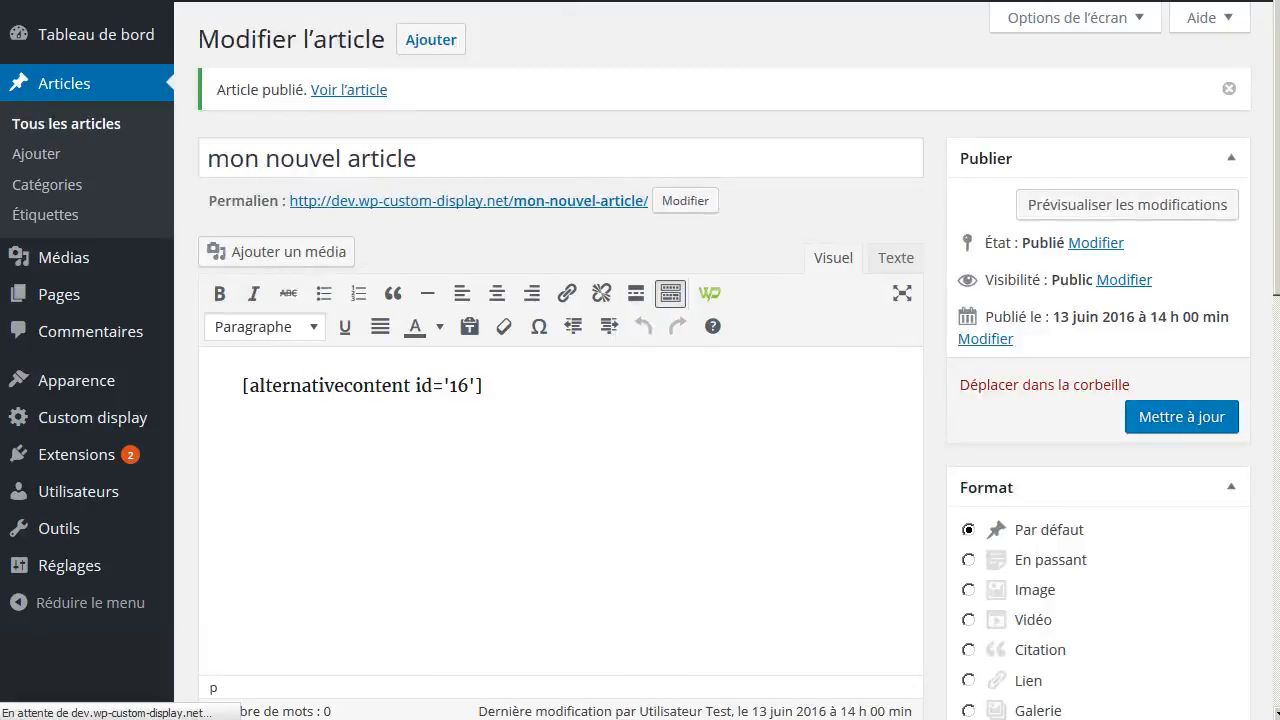
pyautogui.moveTo(110, 420)
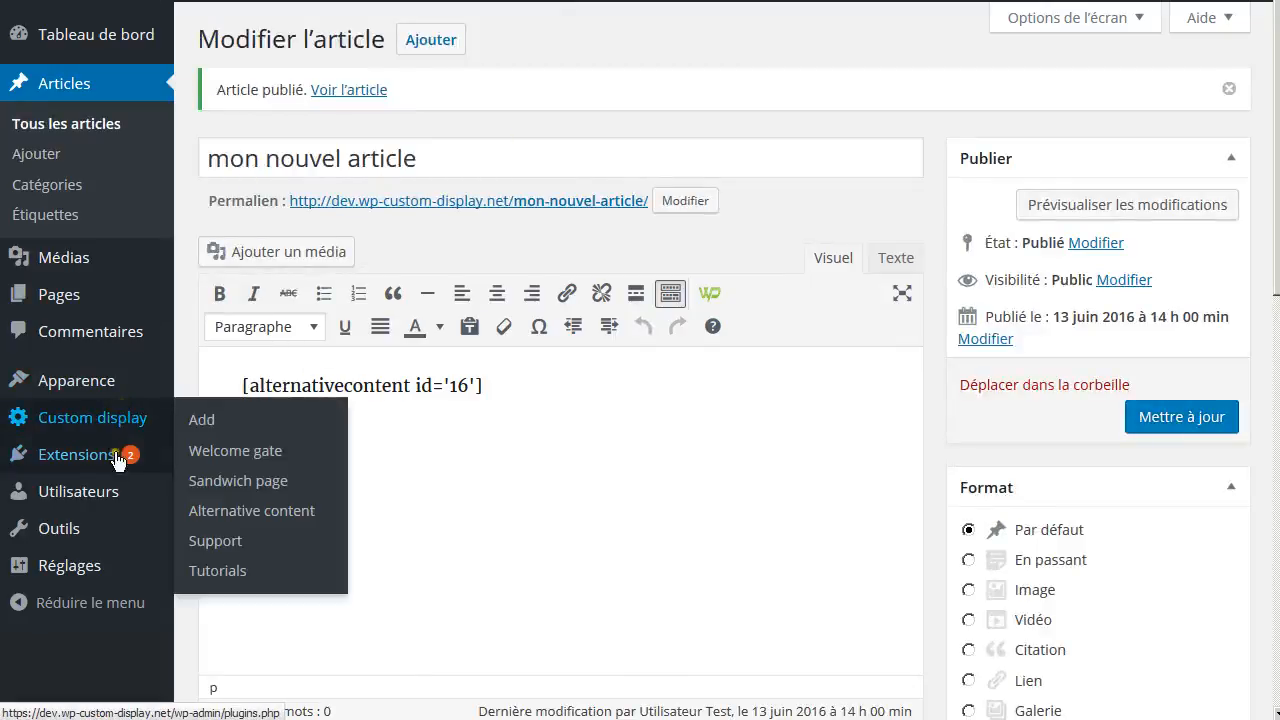
pyautogui.click(240, 521)
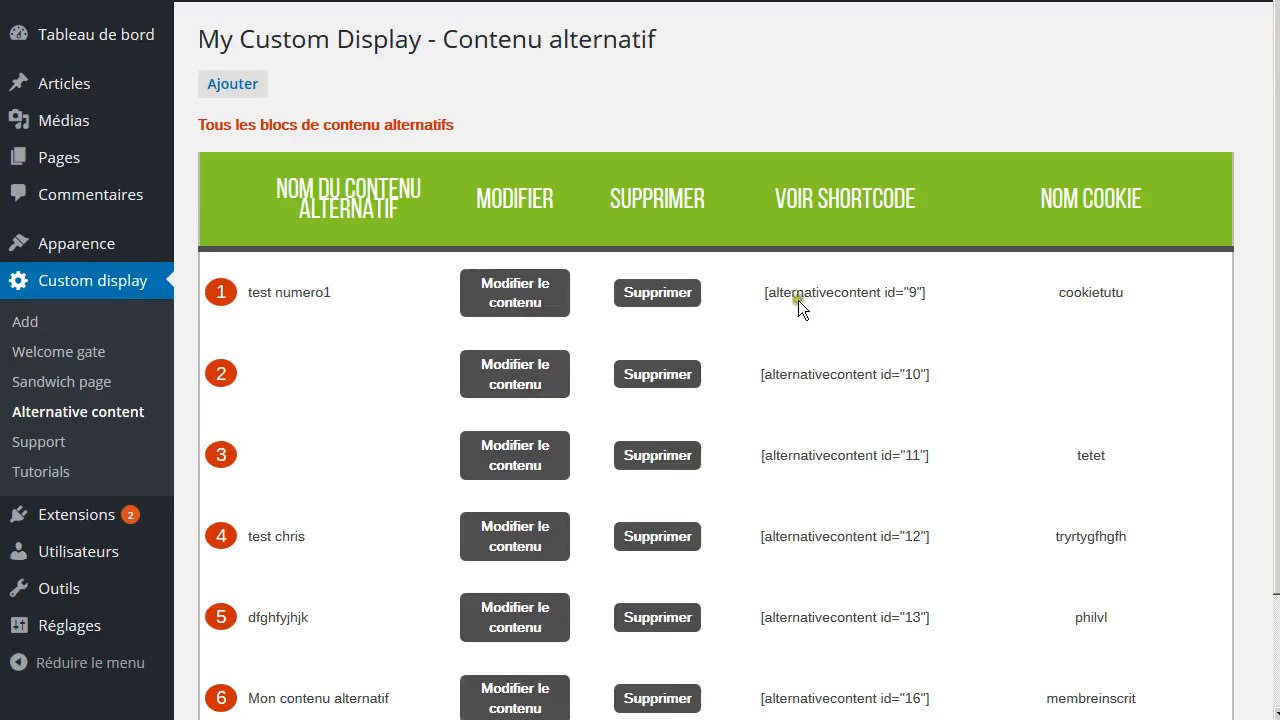
pyautogui.scroll(-2, 802, 306)
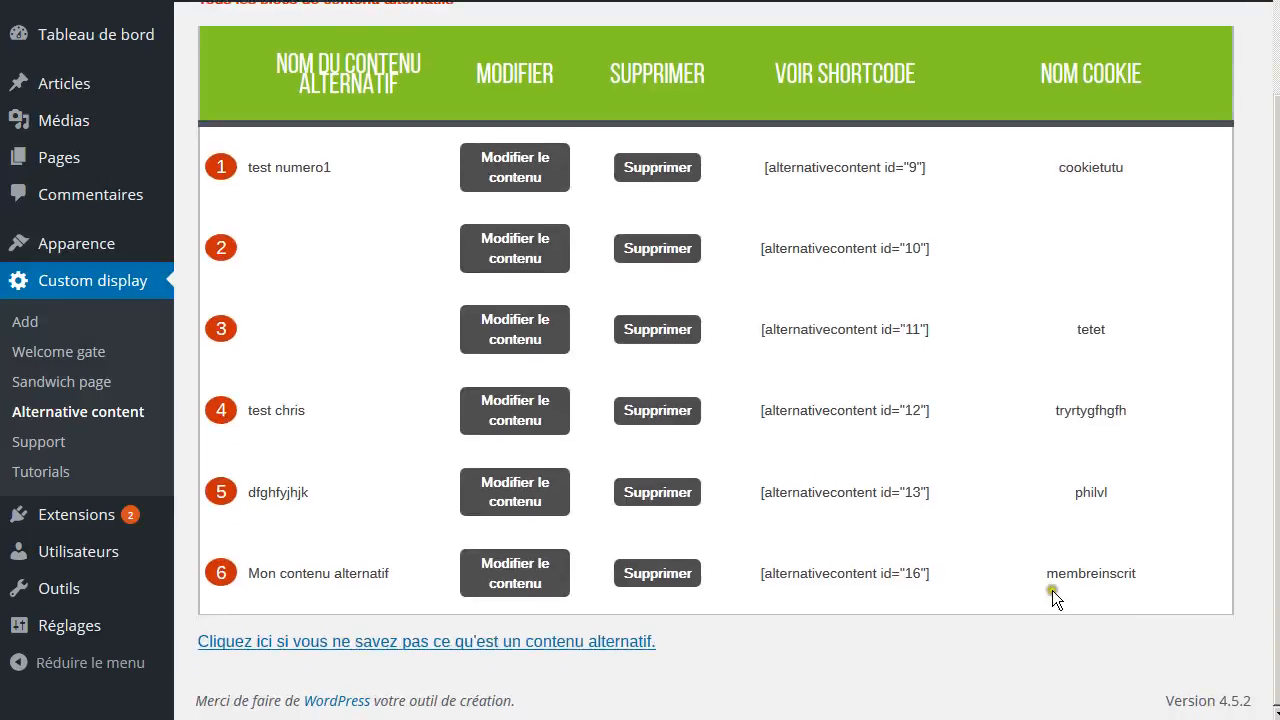
pyautogui.moveTo(250, 576); pyautogui.dragTo(437, 574)
pyautogui.click(1020, 565)
pyautogui.doubleClick(1072, 572)
pyautogui.click(1090, 576)
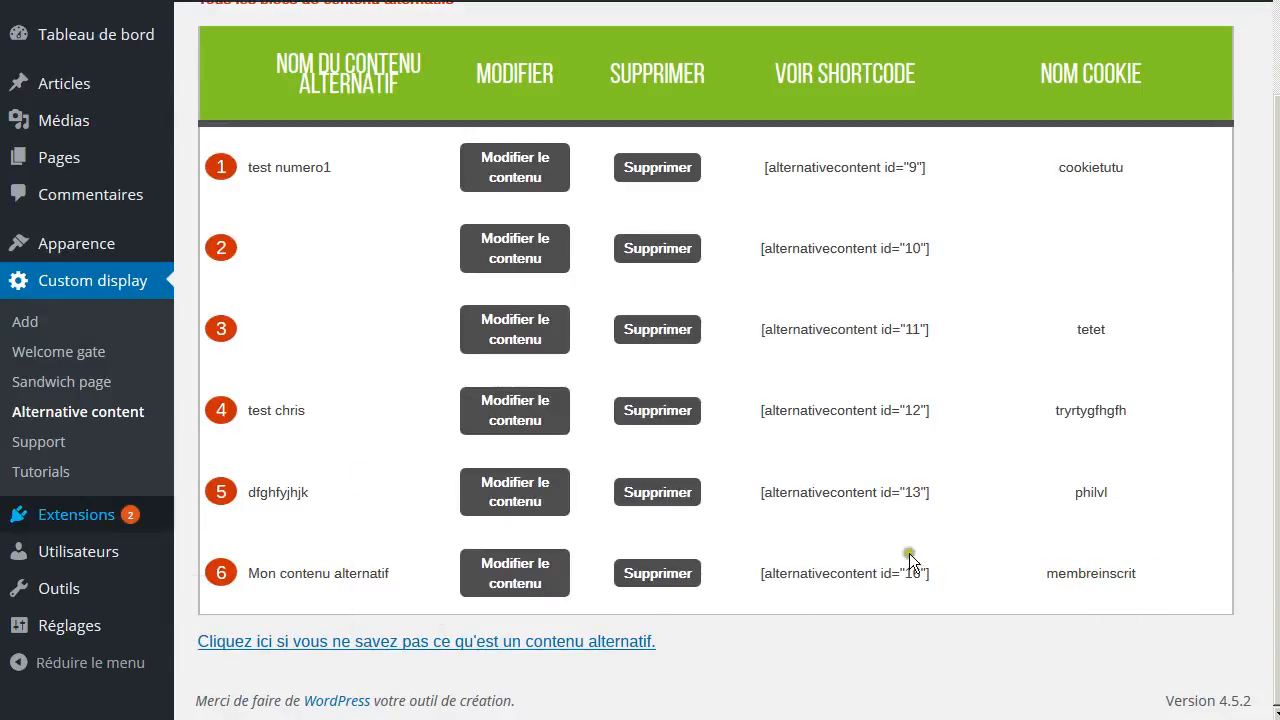
pyautogui.moveTo(1067, 577); pyautogui.dragTo(1141, 600)
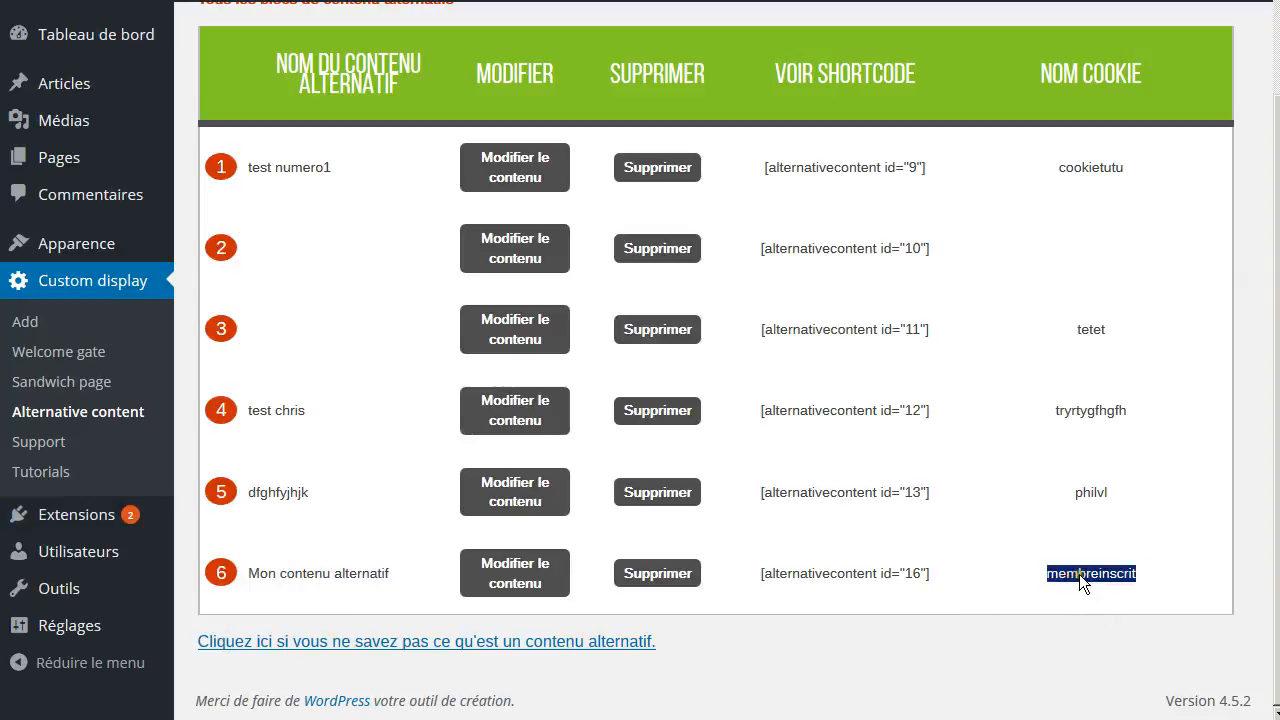
pyautogui.rightClick(1082, 572)
pyautogui.click(1115, 584)
pyautogui.click(1051, 494)
# Create a new page titled "test - confirmation d'inscription".
pyautogui.scroll(3, 1051, 494)
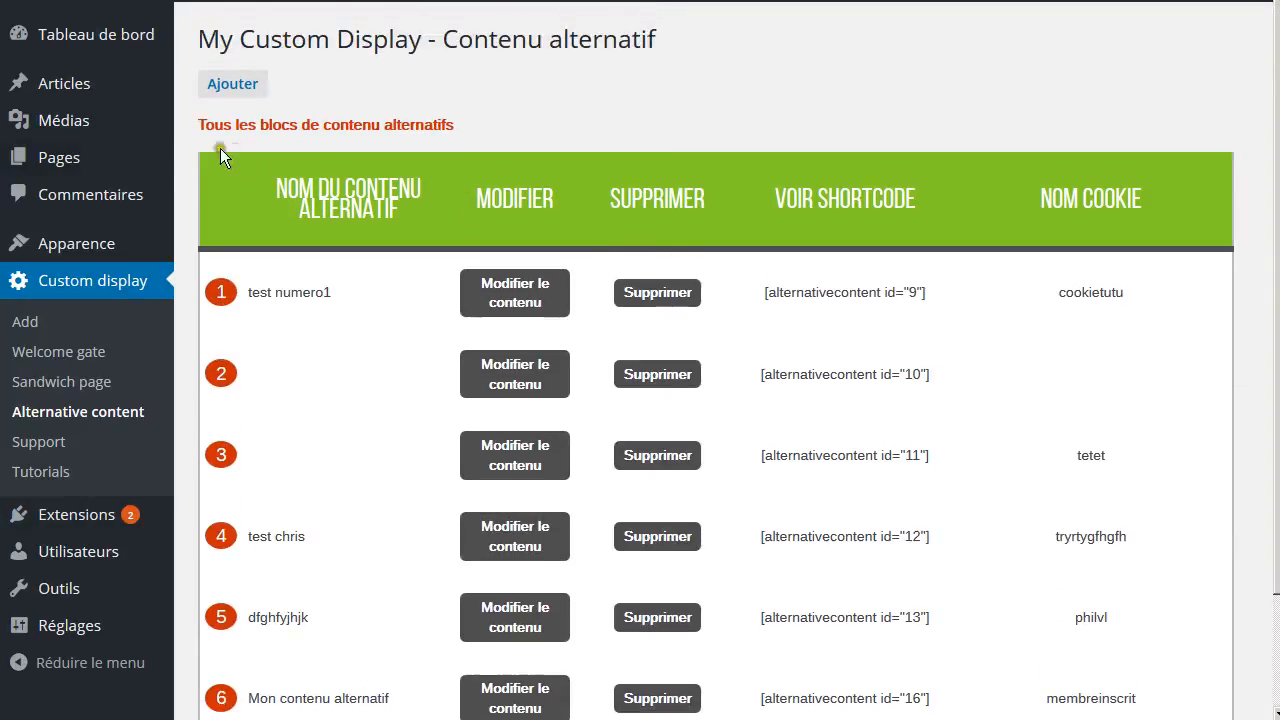
pyautogui.moveTo(130, 161)
pyautogui.click(227, 190)
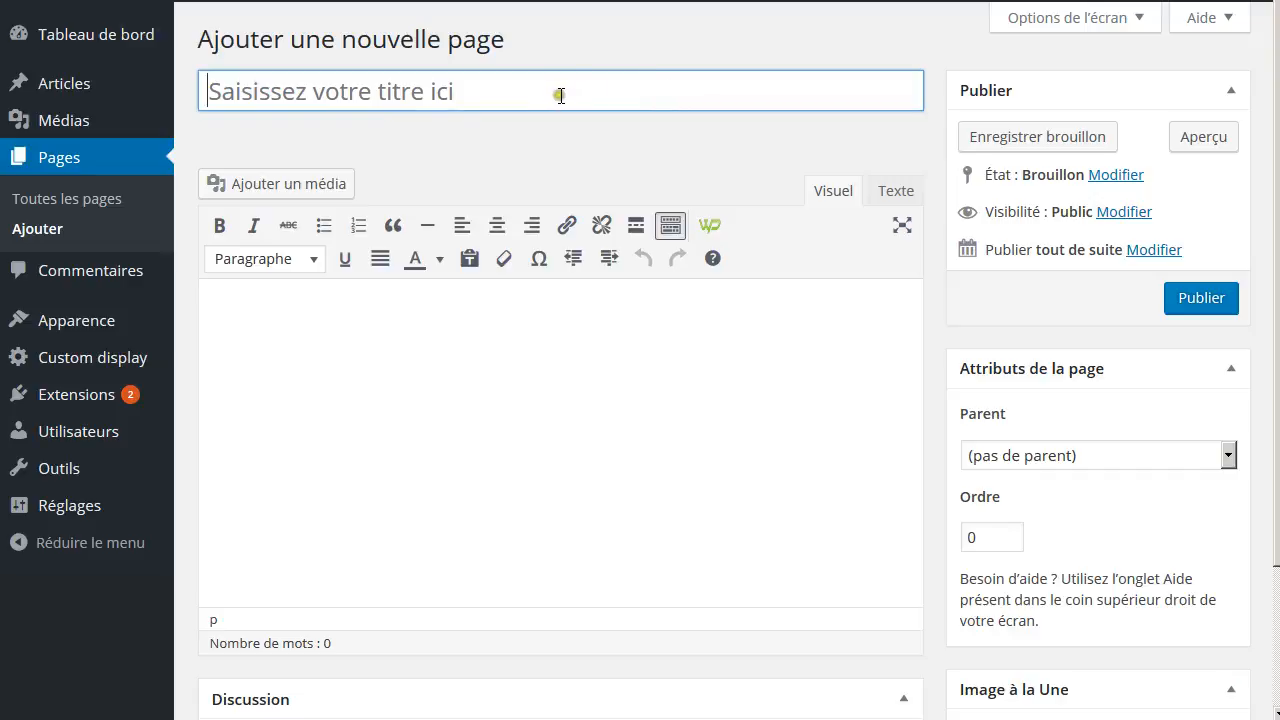
pyautogui.write('confrimation')
pyautogui.press('Home')
pyautogui.write('test -')
pyautogui.press('End')
pyautogui.write("d'in")
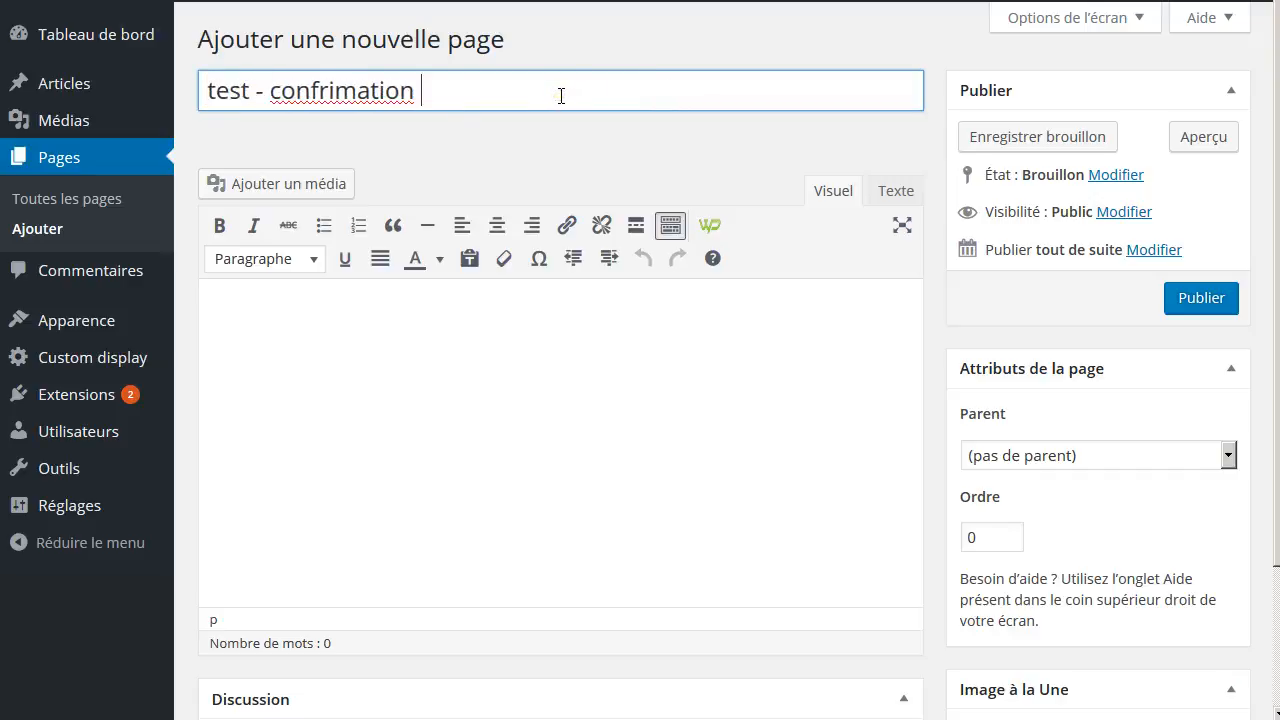
pyautogui.write('scritp')
pyautogui.press('BackSpace')
pyautogui.press('BackSpace')
pyautogui.write('tion')
pyautogui.click(319, 88)
pyautogui.press('BackSpace')
pyautogui.press('BackSpace')
pyautogui.write('ir')
pyautogui.press('End')
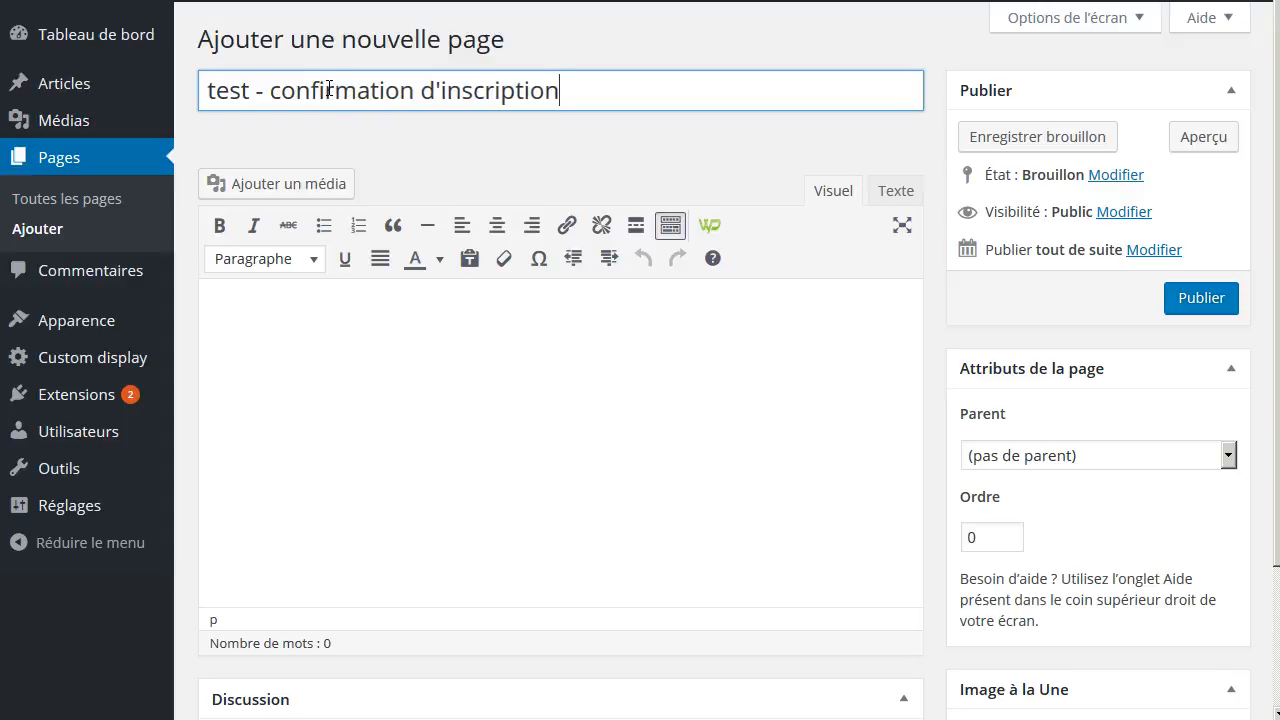
# Write "Merci de vous être inscrit" in the page body, followed by a new paragraph.
pyautogui.click(352, 367)
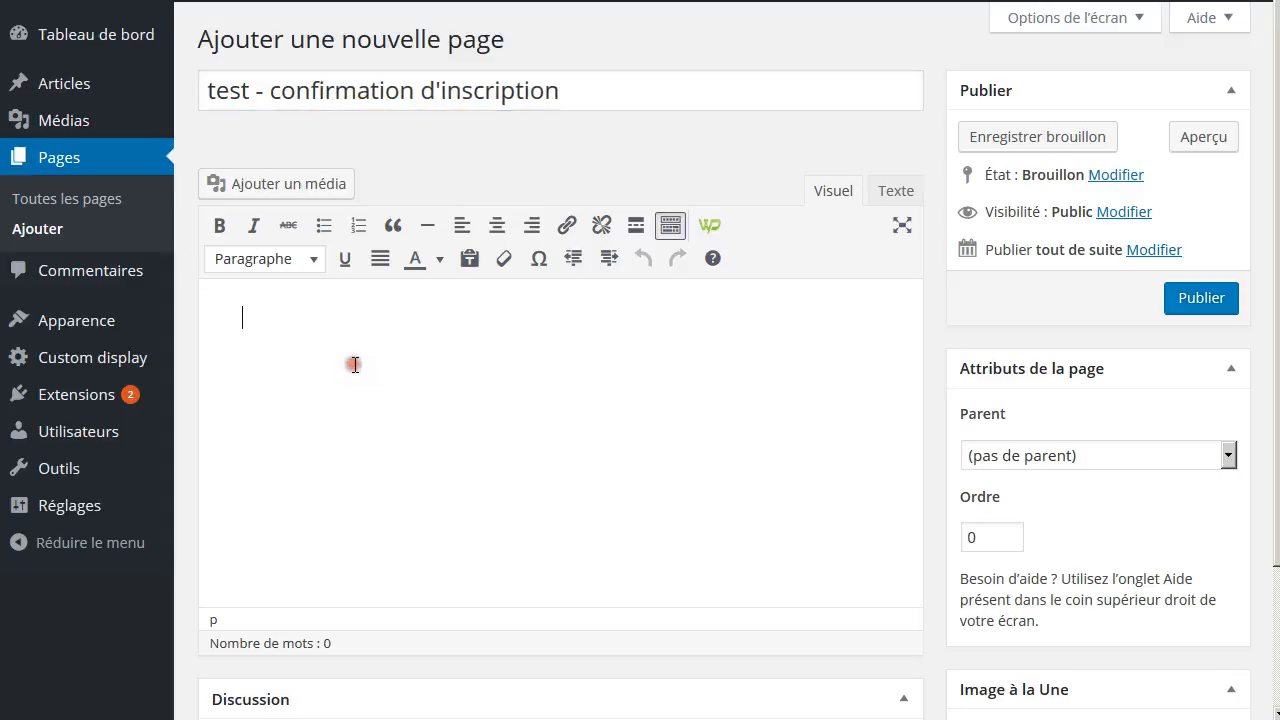
pyautogui.hotkey('ctrl', 'v')
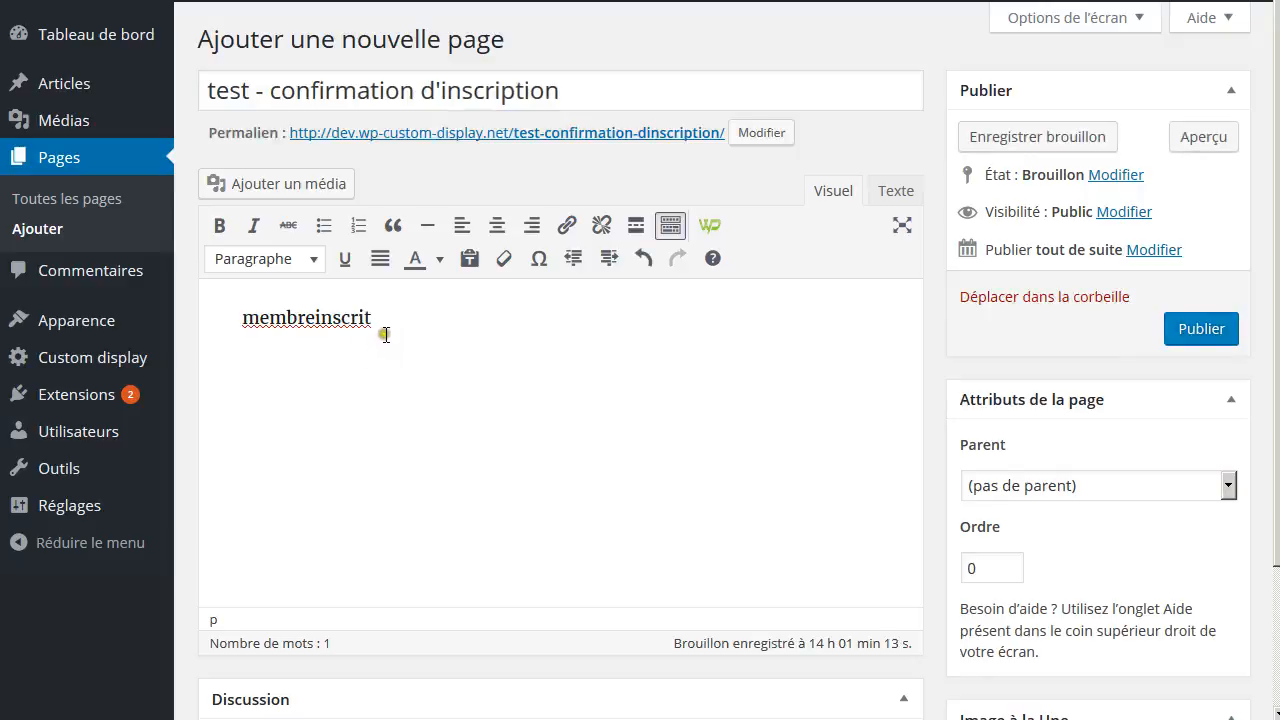
pyautogui.hotkey('ctrl', 'z')
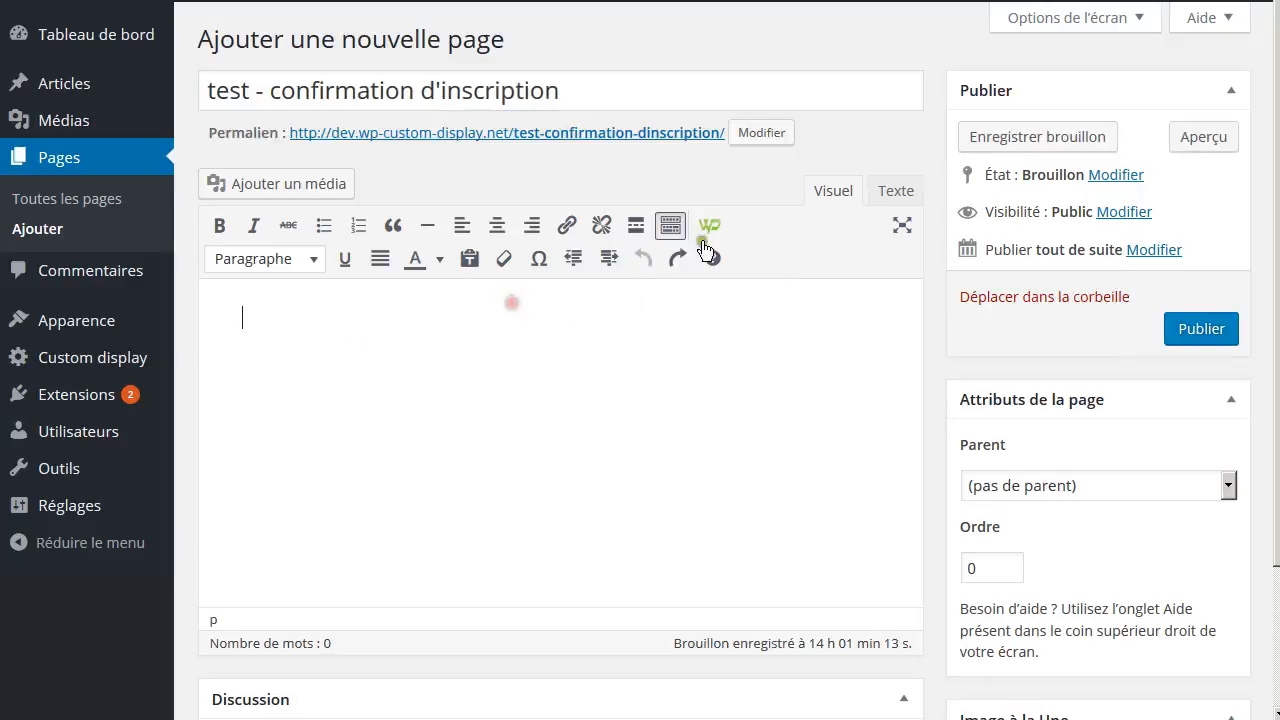
pyautogui.write('Merci de vous être')
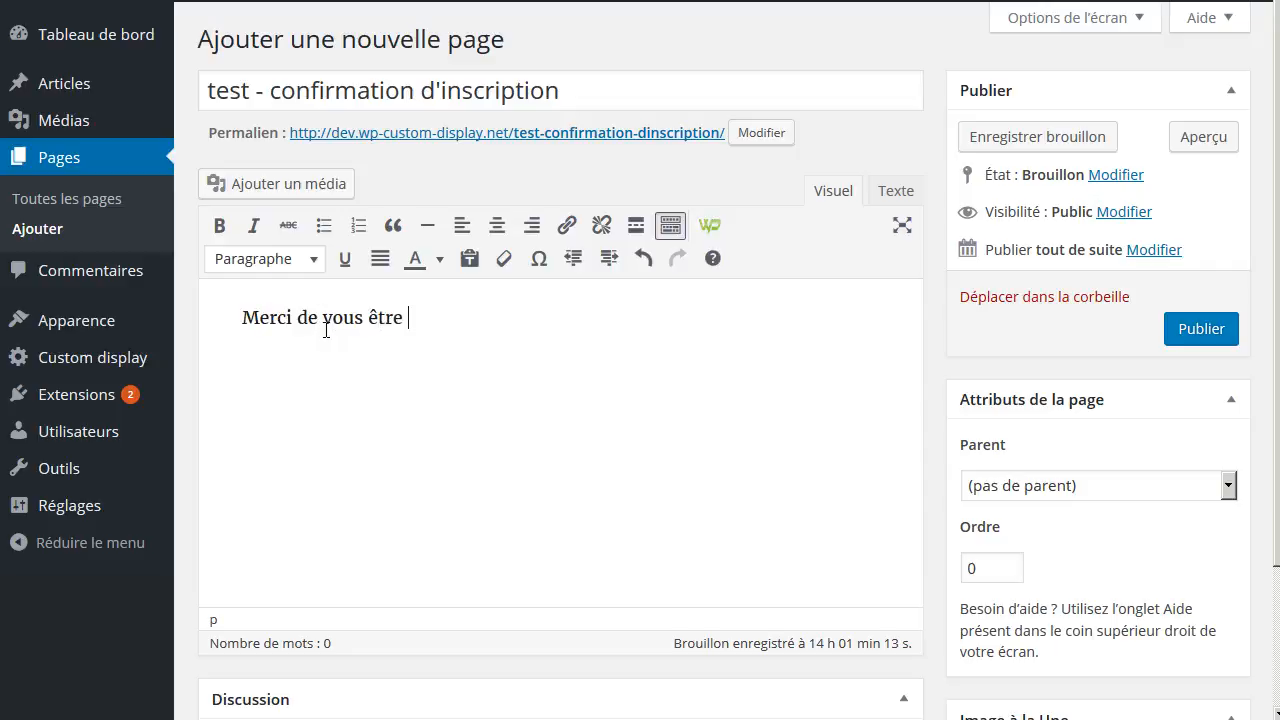
pyautogui.write(' inscrit')
pyautogui.press('Return')
# Start a WP Custom Display "Créer / supprimer un cookie" shortcode and paste membreinscrit as the cookie name.
pyautogui.click(709, 225)
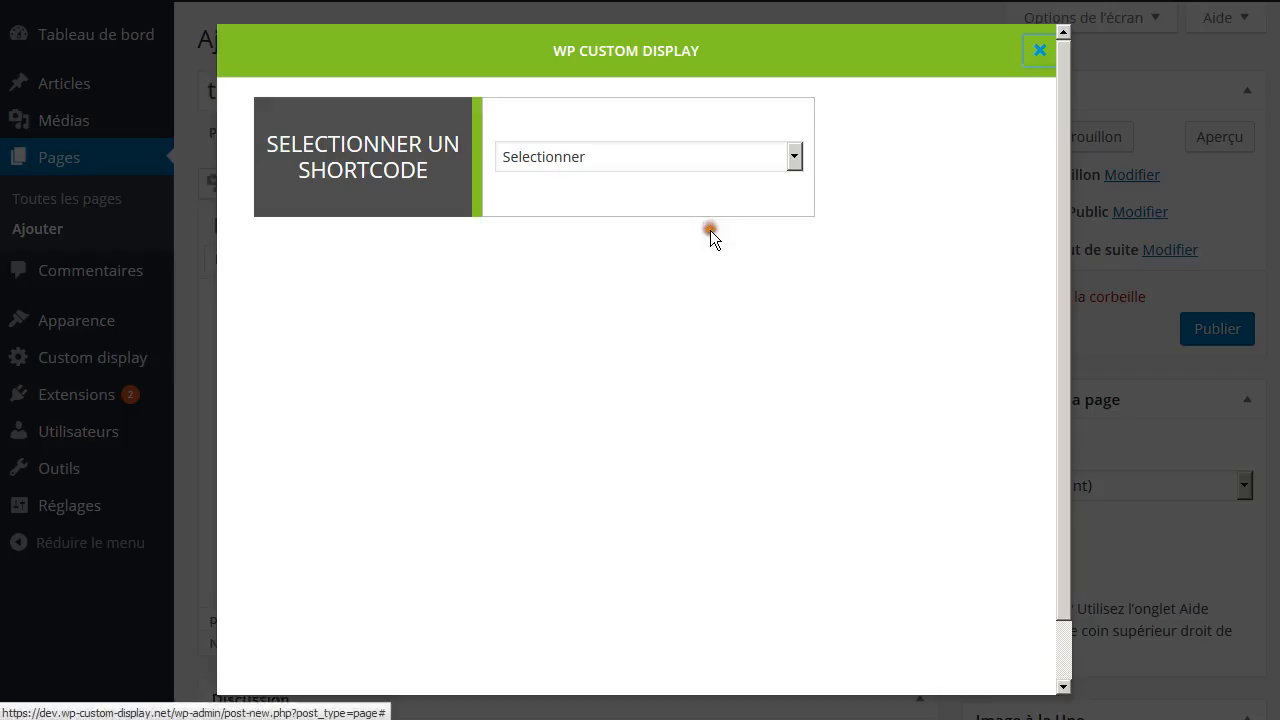
pyautogui.click(695, 154)
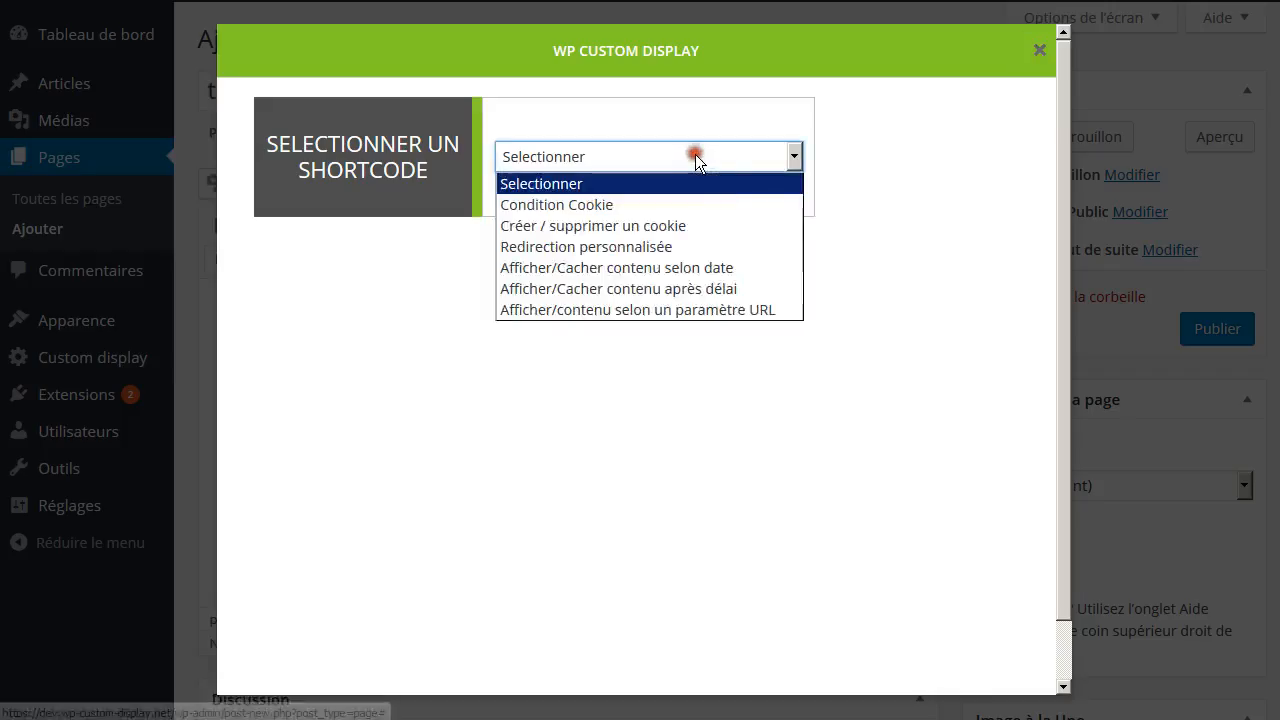
pyautogui.click(548, 226)
pyautogui.click(562, 444)
pyautogui.hotkey('ctrl', 'v')
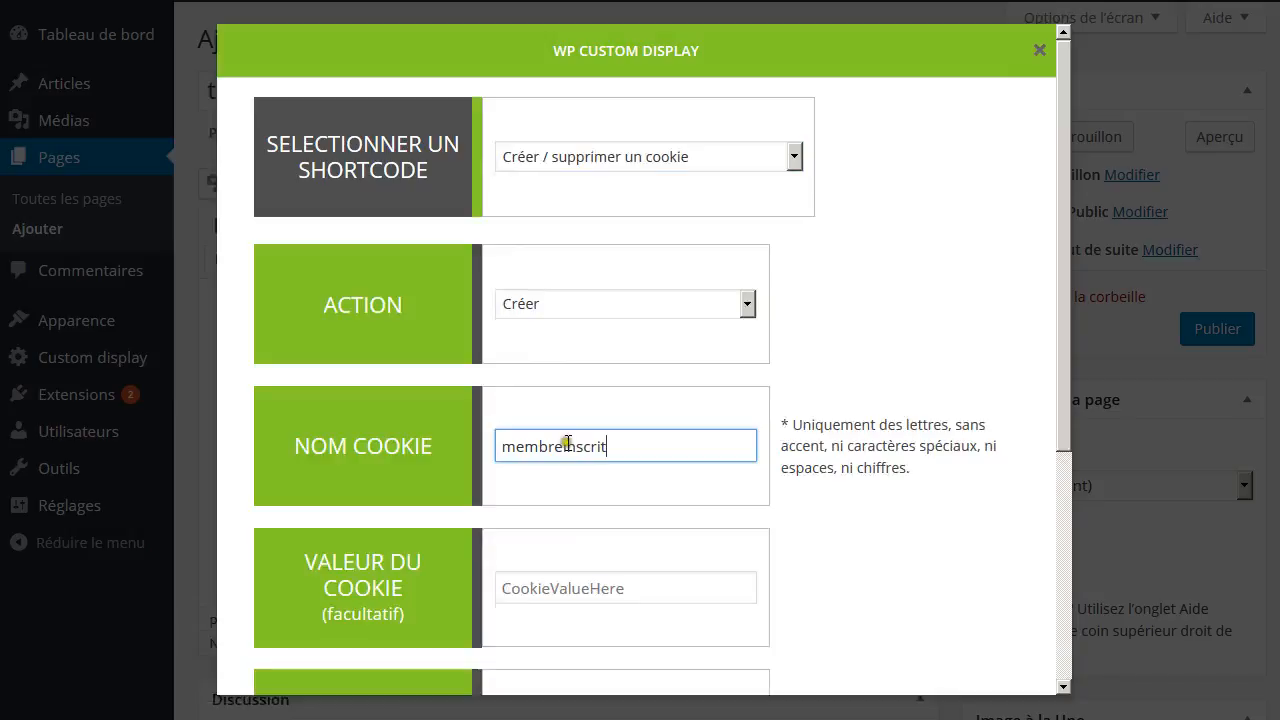
pyautogui.doubleClick(546, 444)
pyautogui.click(642, 447)
# Insert the generated cookie shortcode with an empty value and a 365-day duration, and publish the page.
pyautogui.scroll(-2, 586, 437)
pyautogui.click(597, 393)
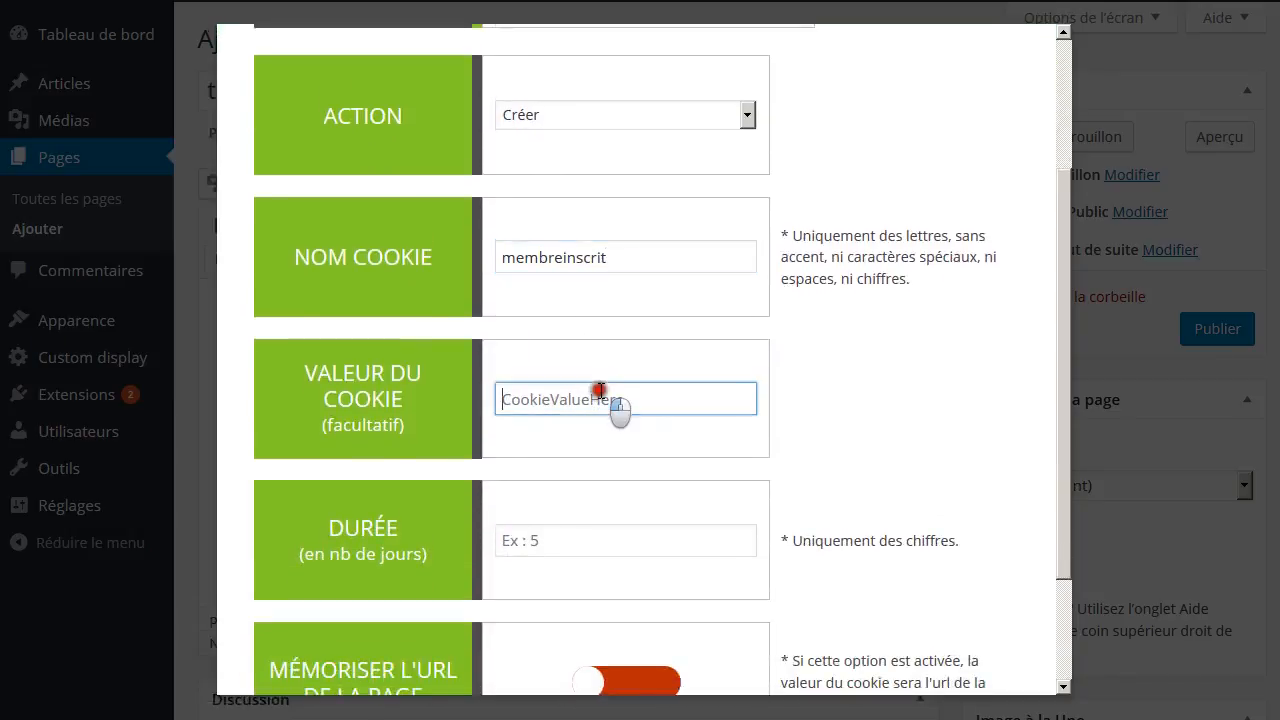
pyautogui.scroll(-1, 611, 436)
pyautogui.click(590, 466)
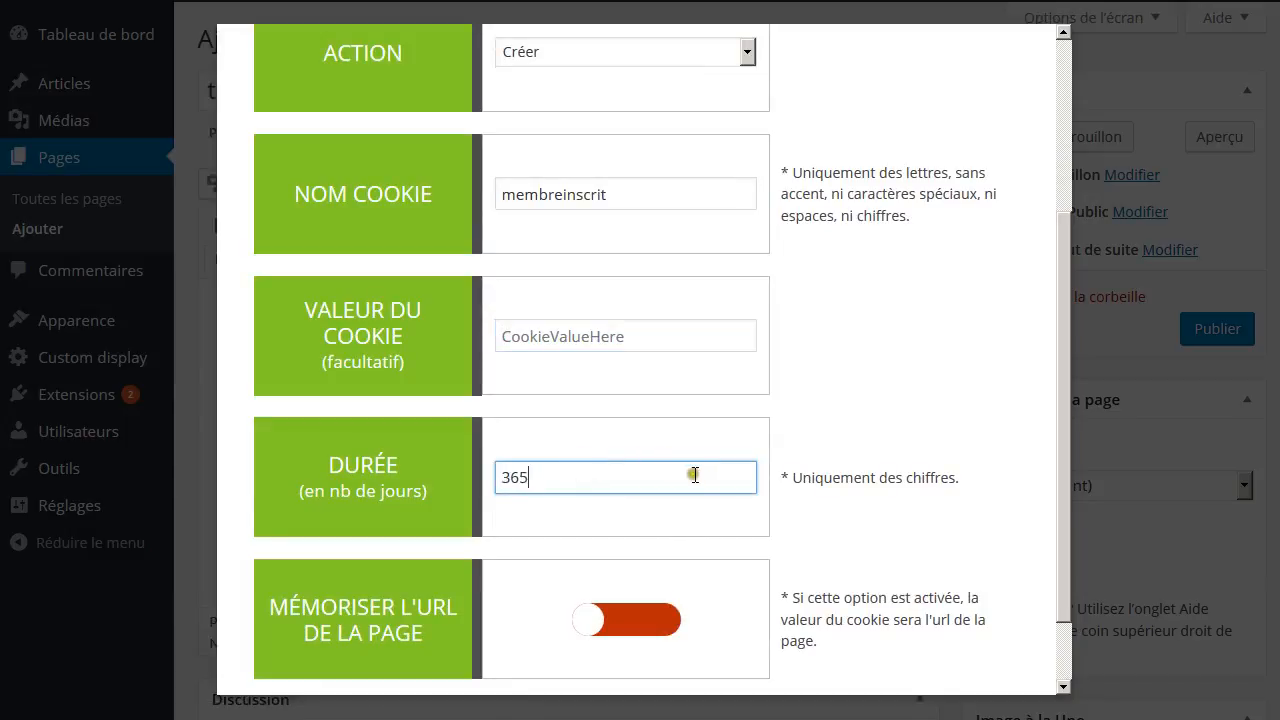
pyautogui.scroll(-1, 644, 536)
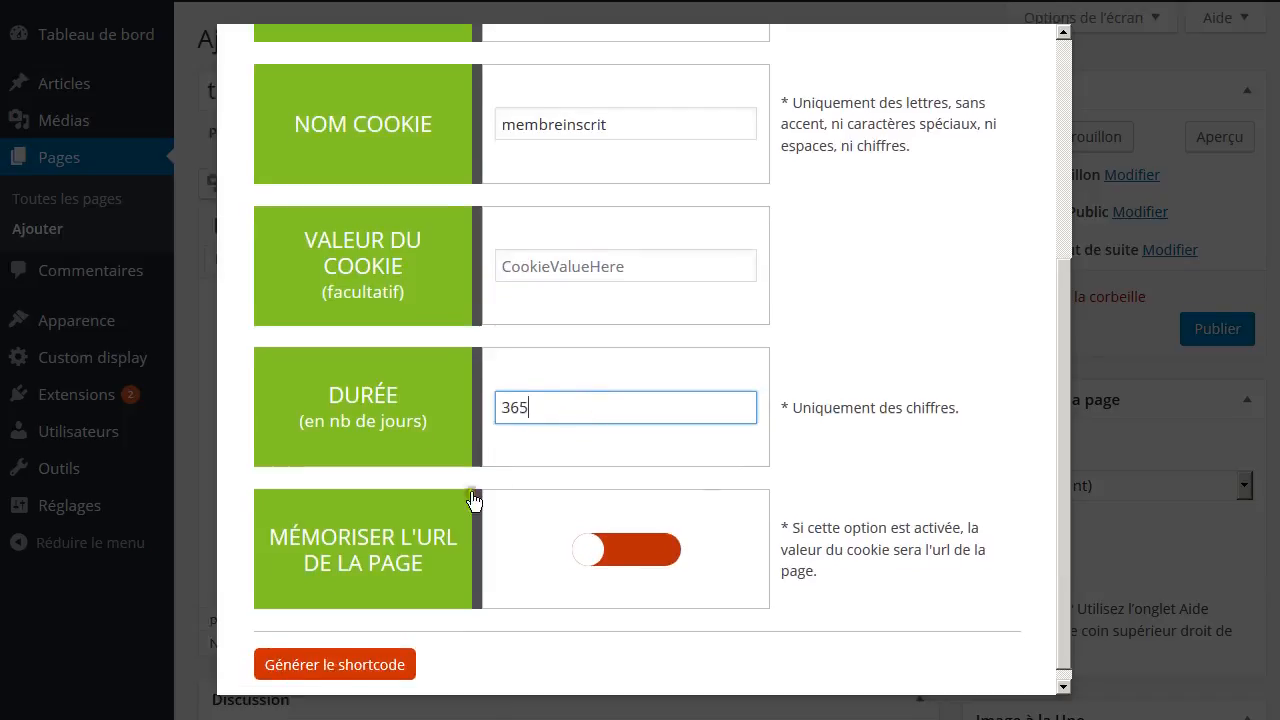
pyautogui.click(368, 684)
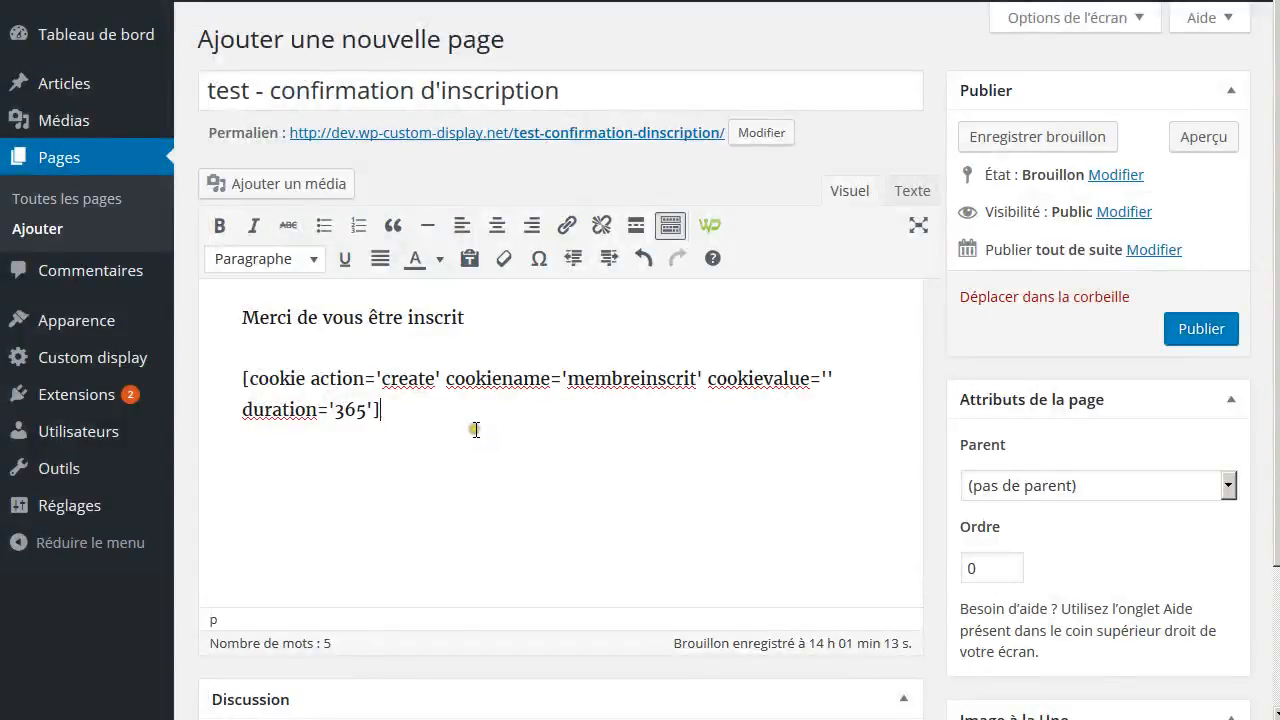
pyautogui.click(1202, 339)
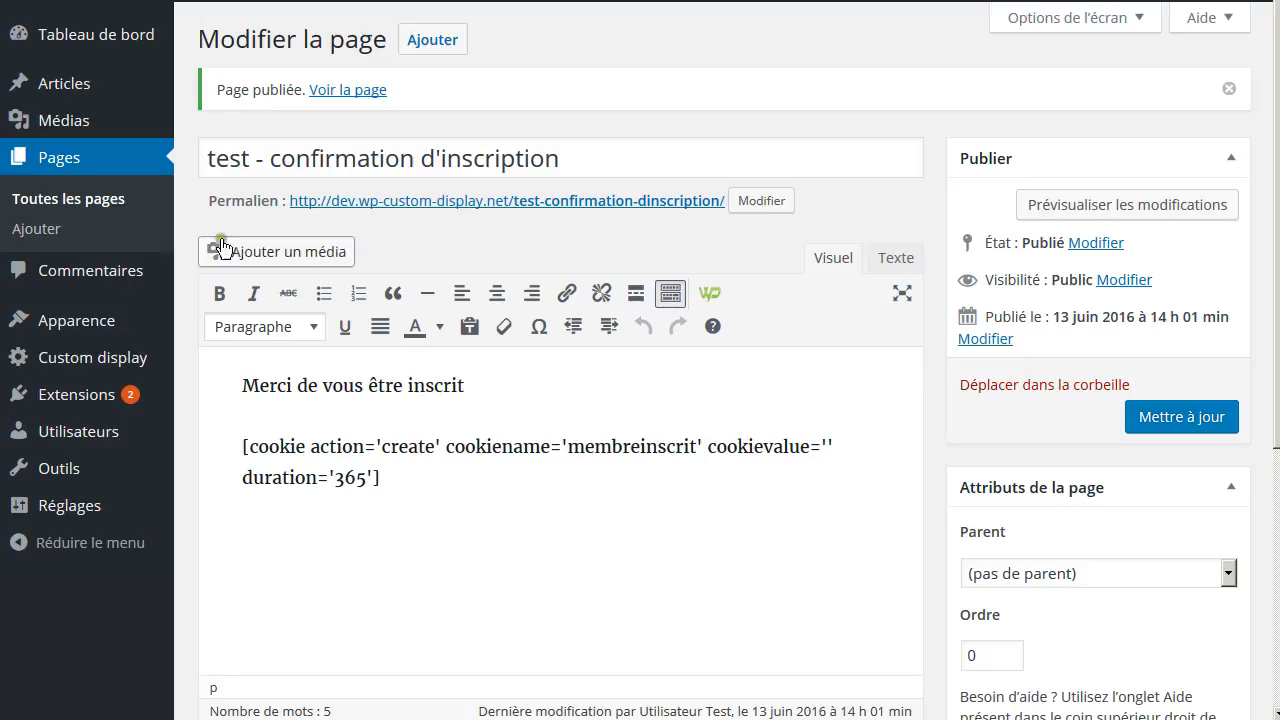
# Open "mon nouvel article" from the article list and view its published version on the site.
pyautogui.moveTo(72, 92)
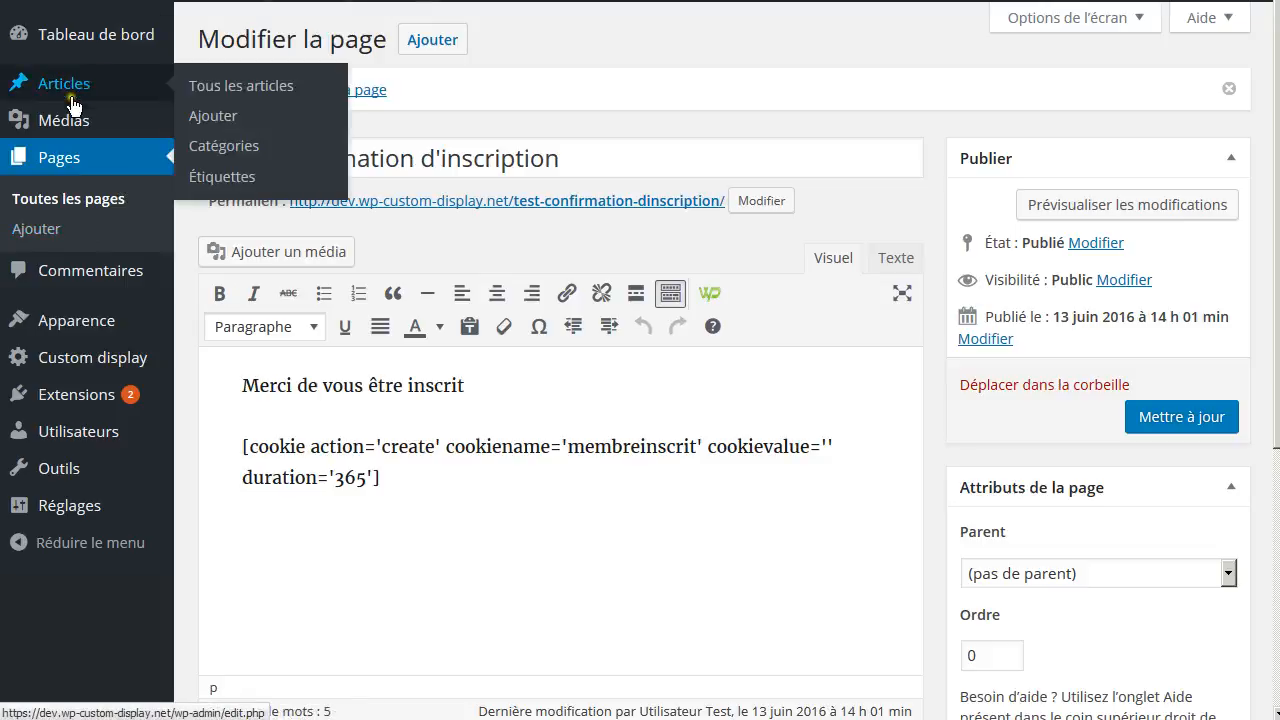
pyautogui.click(240, 86)
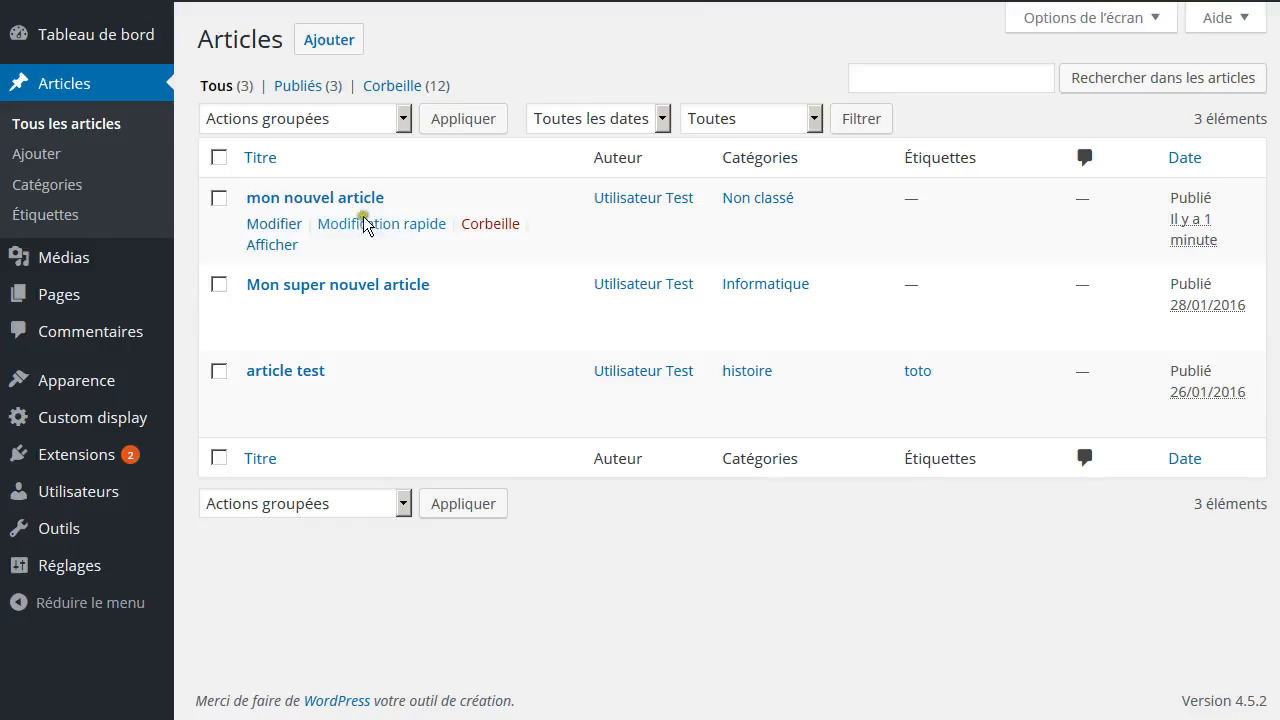
pyautogui.click(338, 207)
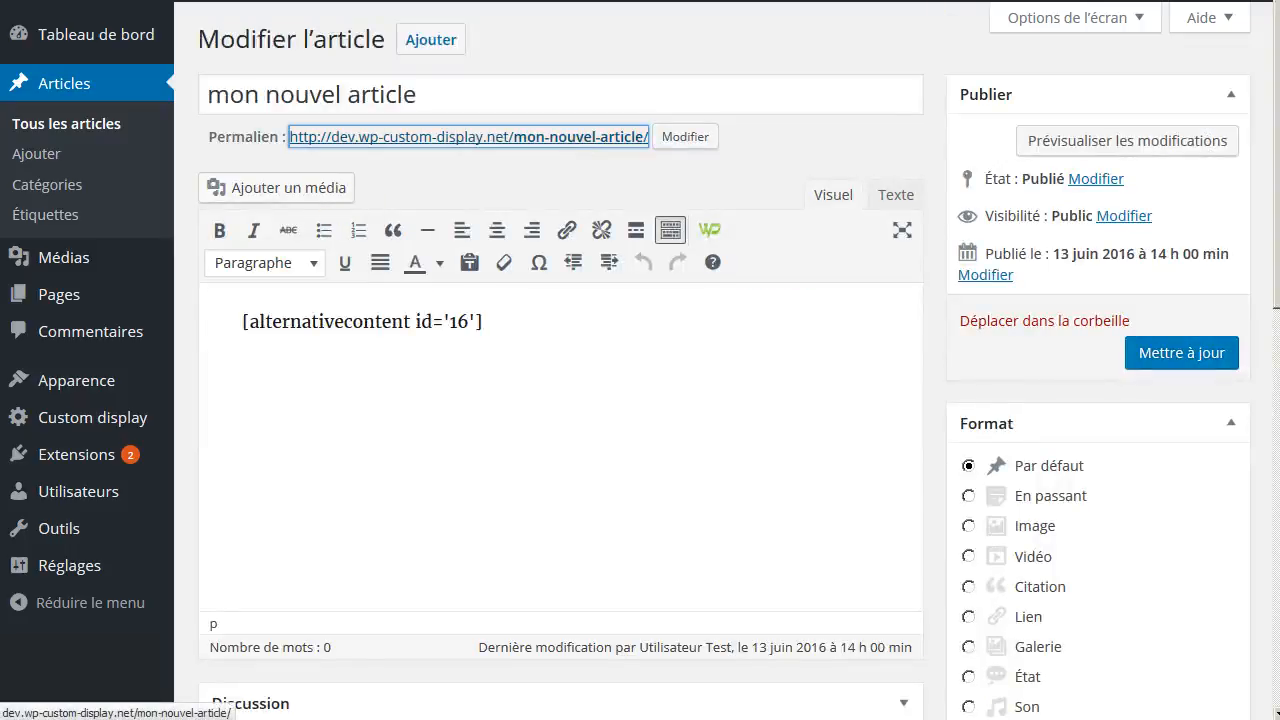
pyautogui.click(580, 141)
# Examine the content displayed in the body of the published article without the membreinscrit cookie.
pyautogui.moveTo(297, 412)
pyautogui.mouseDown()
pyautogui.moveTo(533, 405)
pyautogui.moveTo(300, 410)
pyautogui.mouseUp()
pyautogui.click(527, 410)
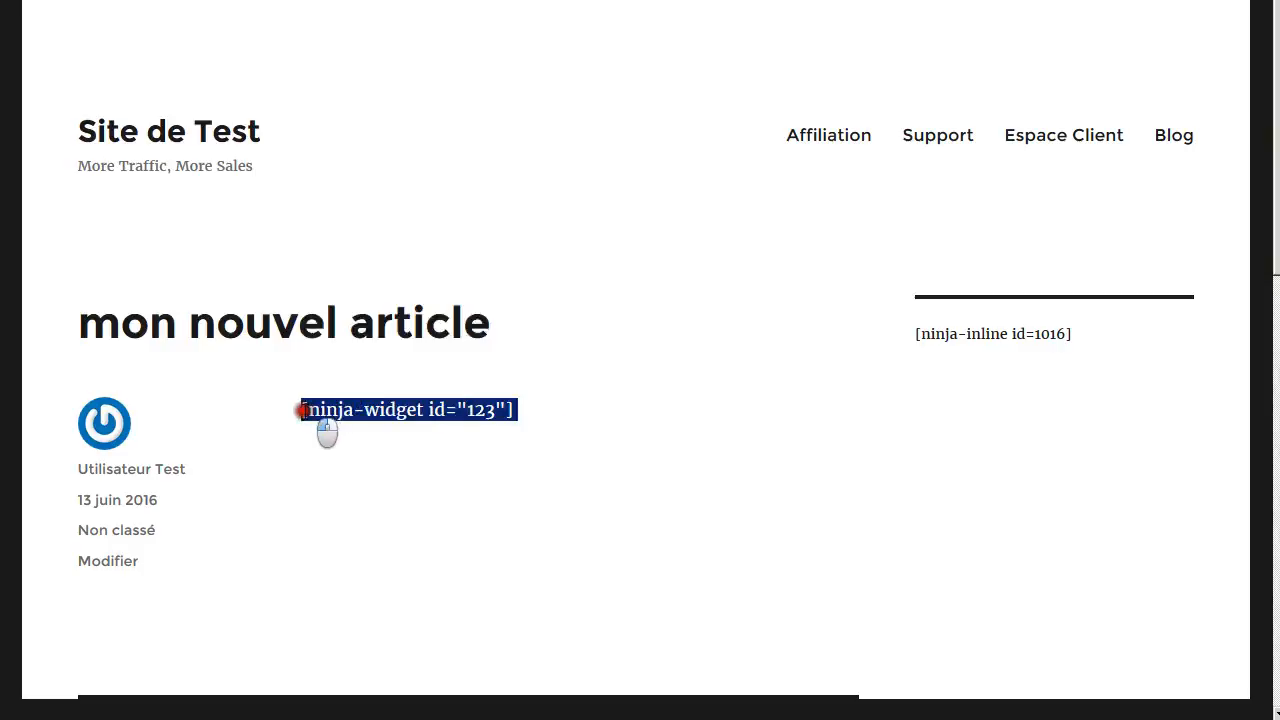
pyautogui.doubleClick(481, 412)
pyautogui.moveTo(518, 408); pyautogui.dragTo(302, 412)
pyautogui.click(606, 422)
pyautogui.moveTo(555, 402); pyautogui.dragTo(296, 411)
pyautogui.click(528, 394)
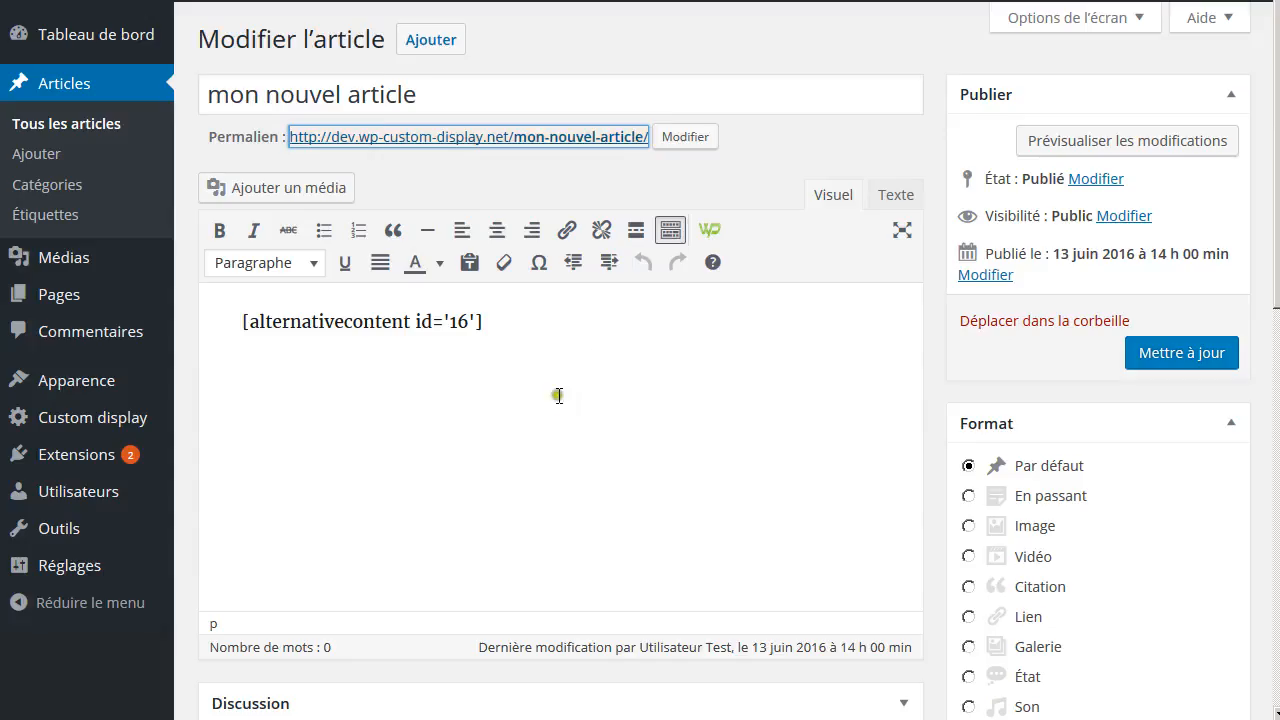
# Visit the published "test - confirmation d'inscription" page to set the cookie, and recheck the body of the reloaded "mon nouvel article" page.
pyautogui.click(558, 395)
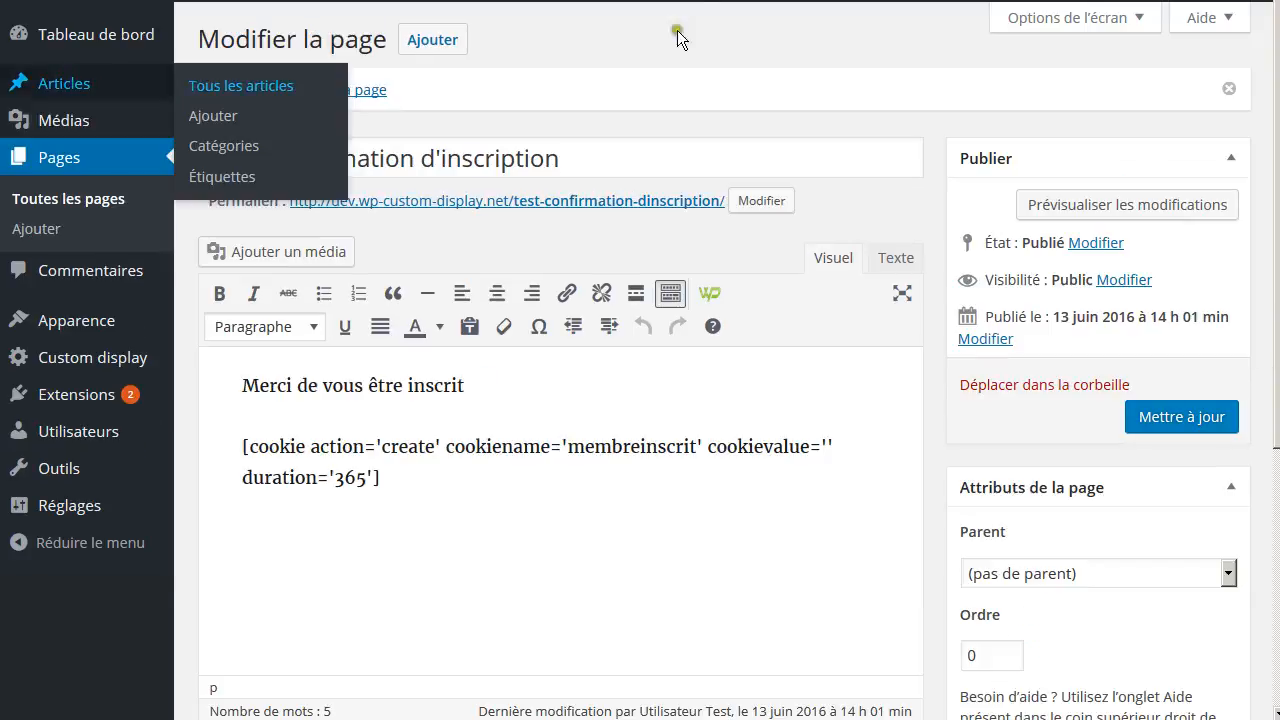
pyautogui.click(586, 201)
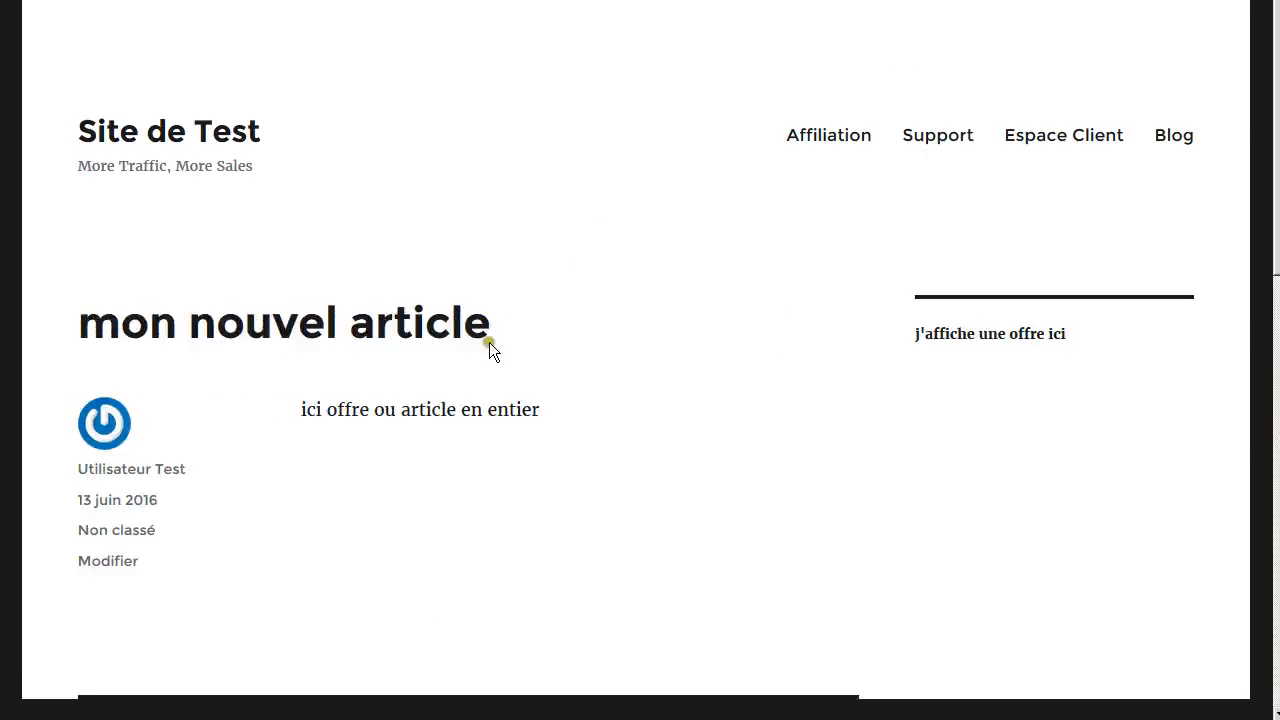
pyautogui.moveTo(303, 402); pyautogui.dragTo(555, 409)
pyautogui.click(556, 409)
# Open the site's cookie list from the article's page information and select the membreinscrit cookie.
pyautogui.rightClick(619, 305)
pyautogui.click(706, 457)
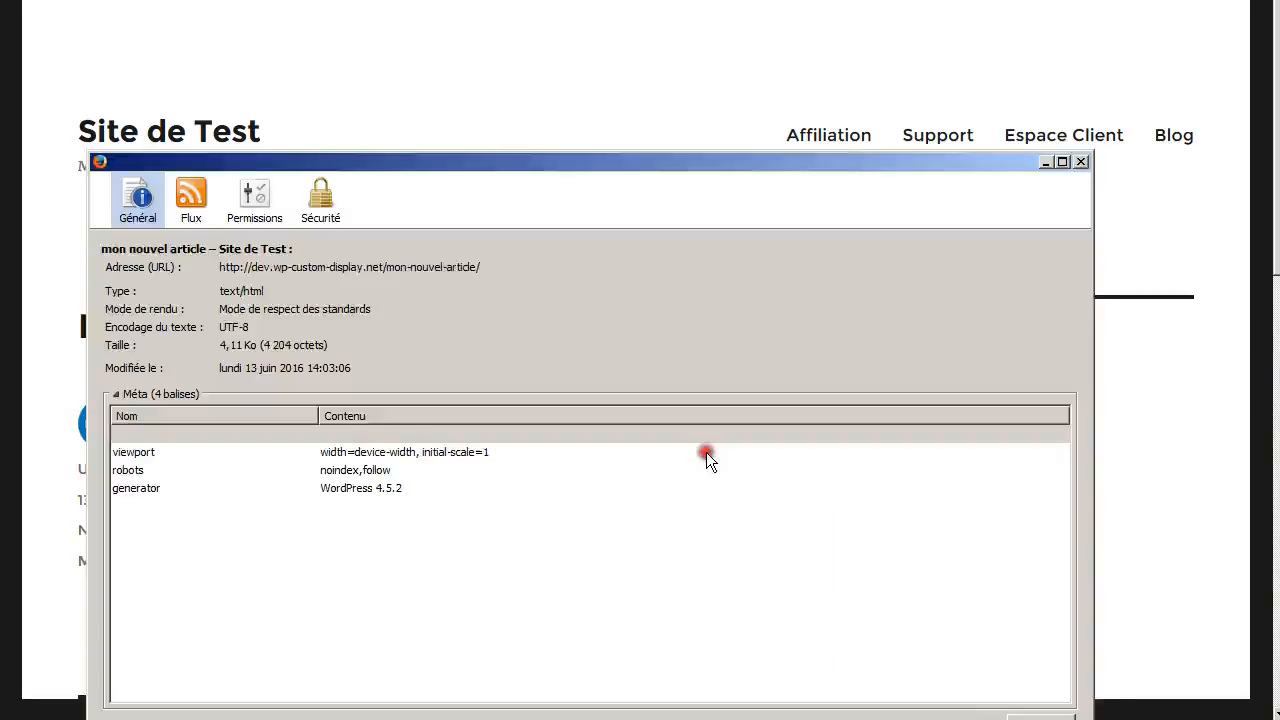
pyautogui.click(396, 212)
pyautogui.click(1019, 438)
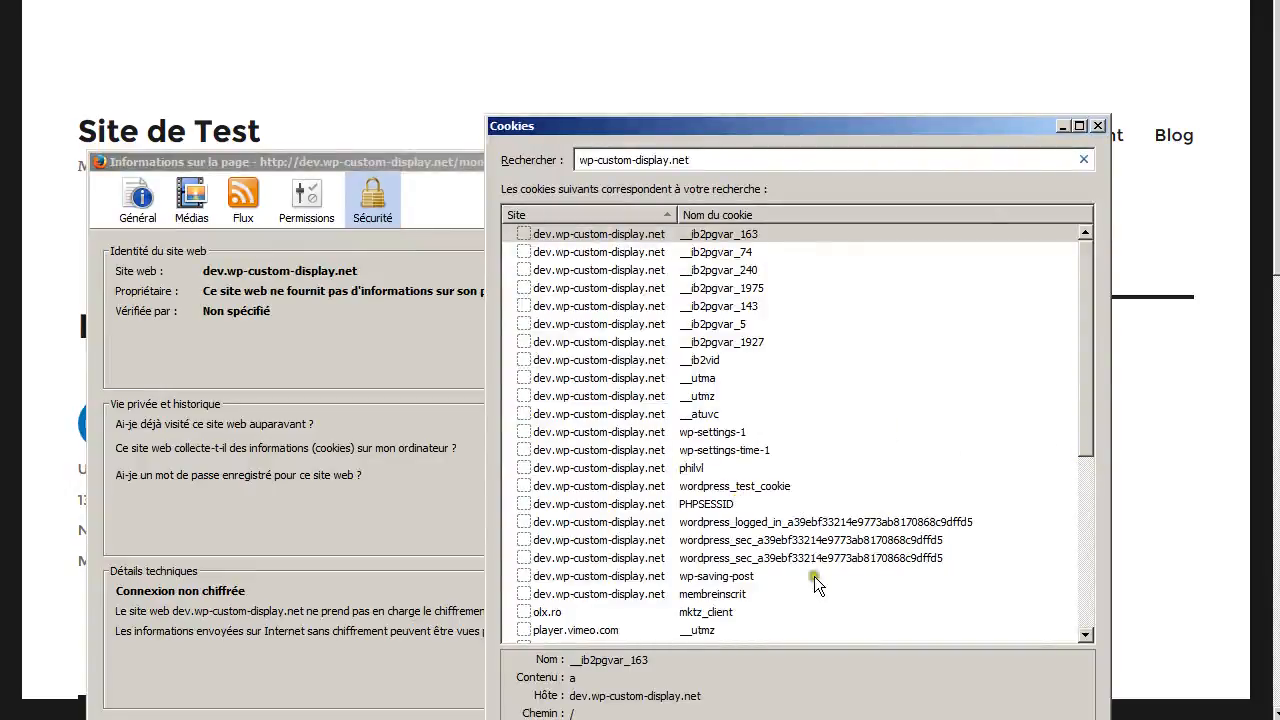
pyautogui.click(708, 593)
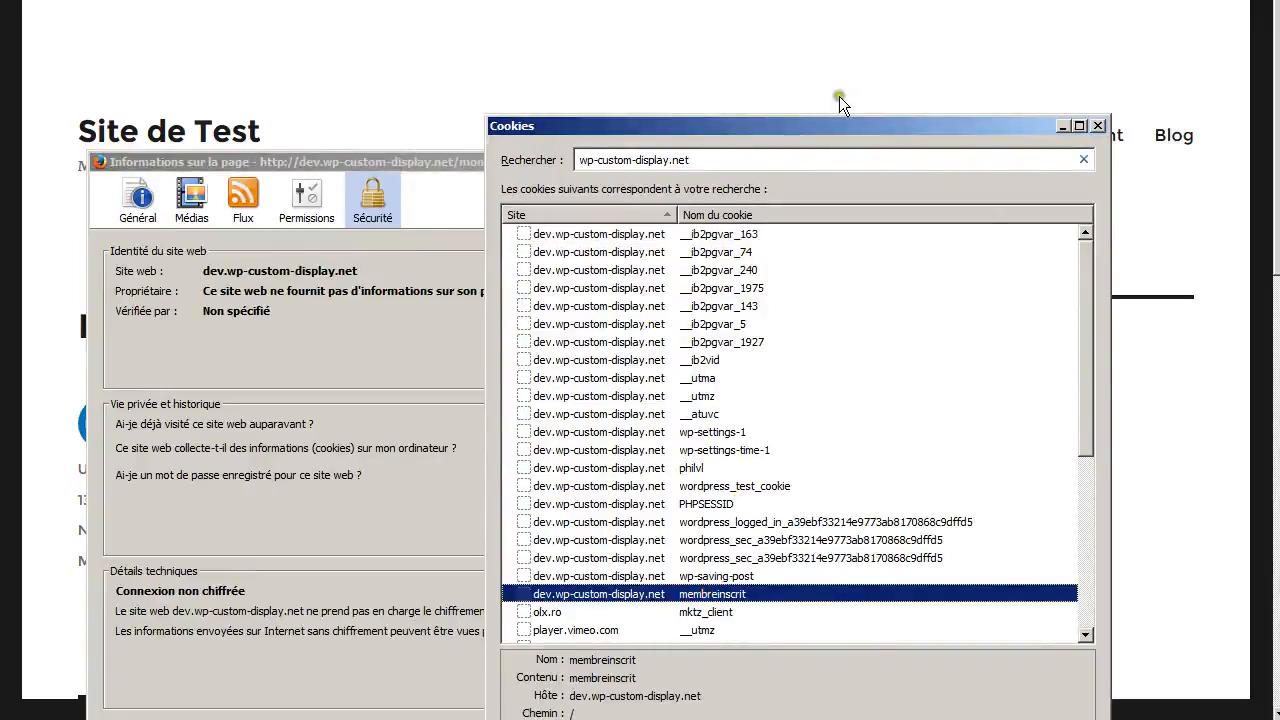
# Check the membreinscrit cookie's expiry date, and review the article text after closing the cookie and page information windows.
pyautogui.moveTo(820, 133); pyautogui.dragTo(760, 0)
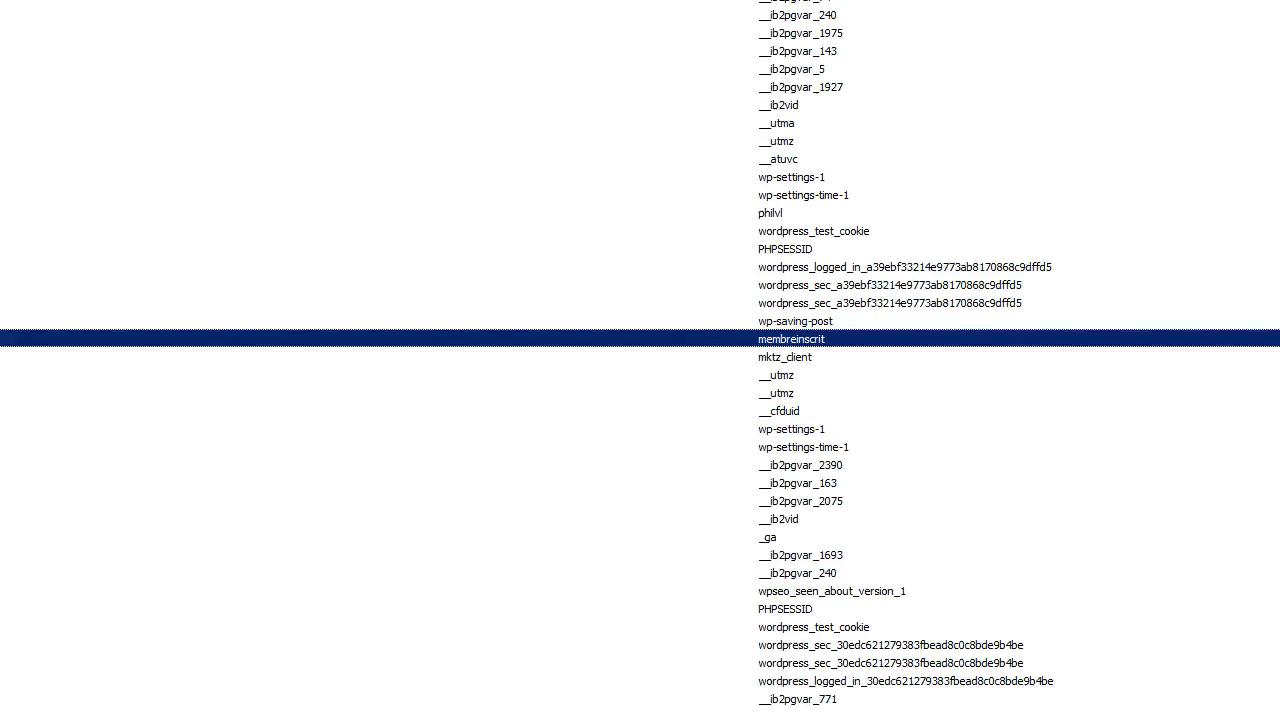
pyautogui.doubleClick(760, 0)
pyautogui.moveTo(694, 126); pyautogui.dragTo(649, 0)
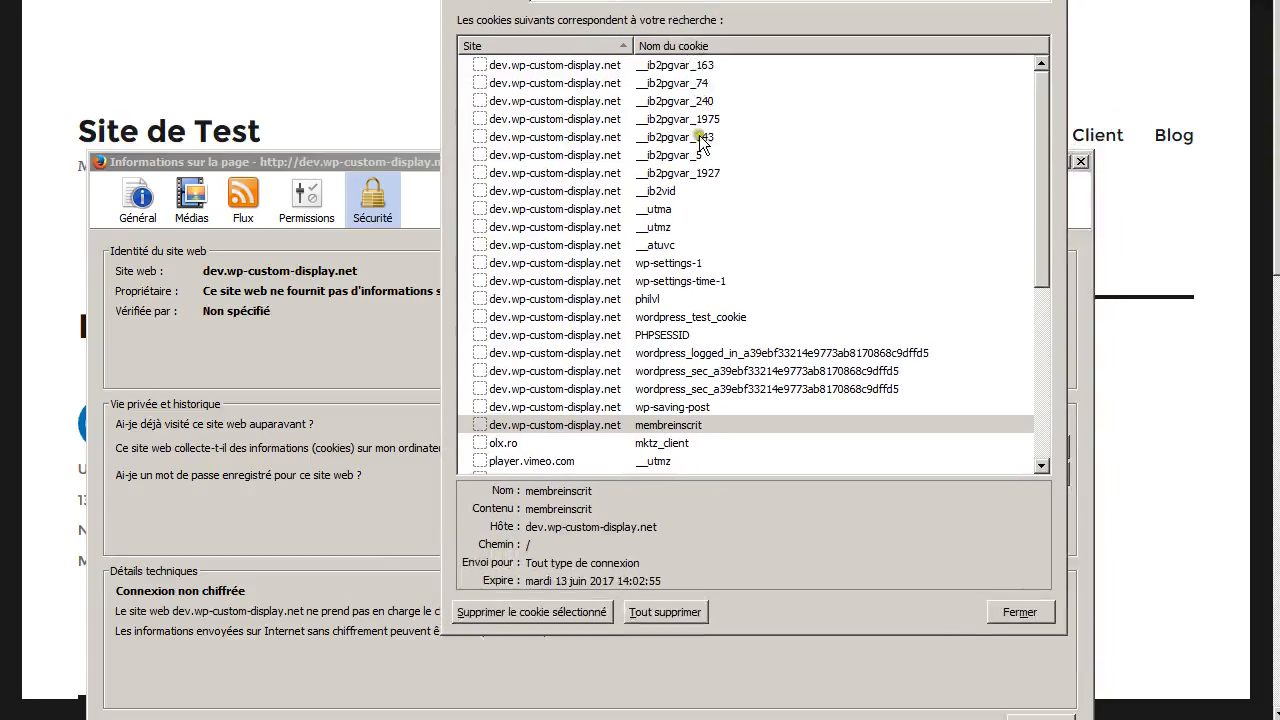
pyautogui.moveTo(591, 580); pyautogui.dragTo(657, 581)
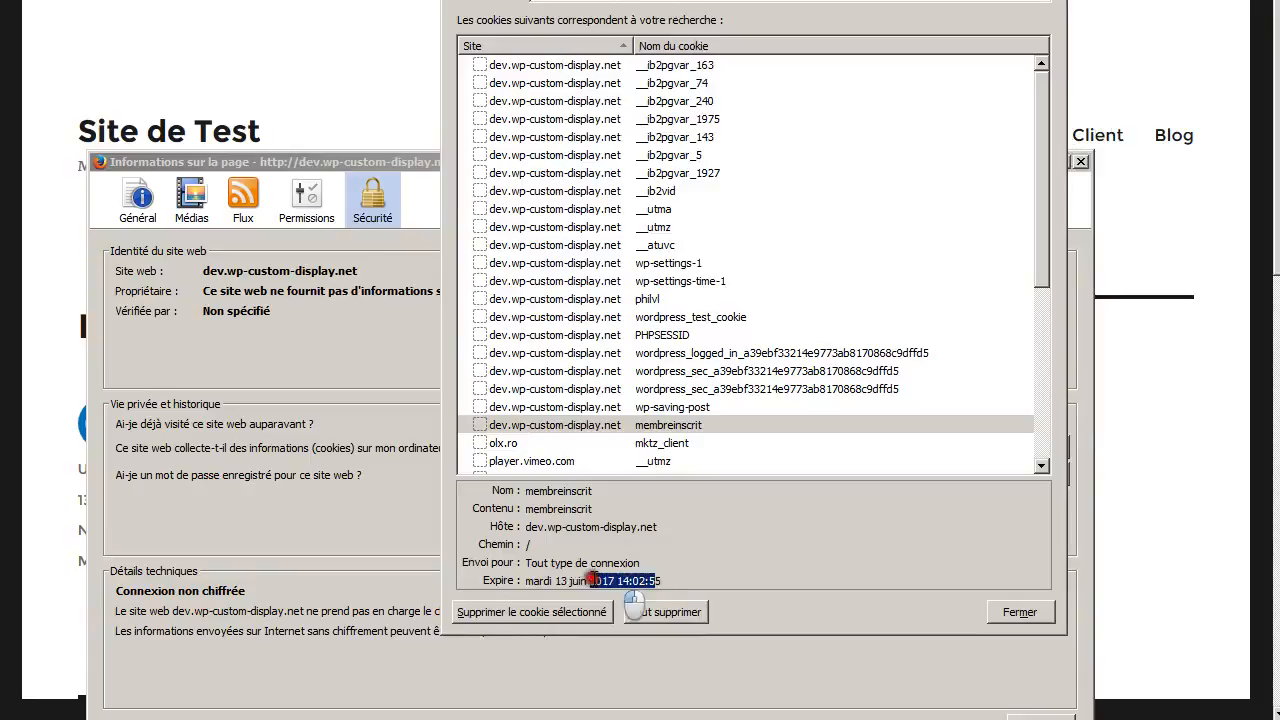
pyautogui.click(1000, 610)
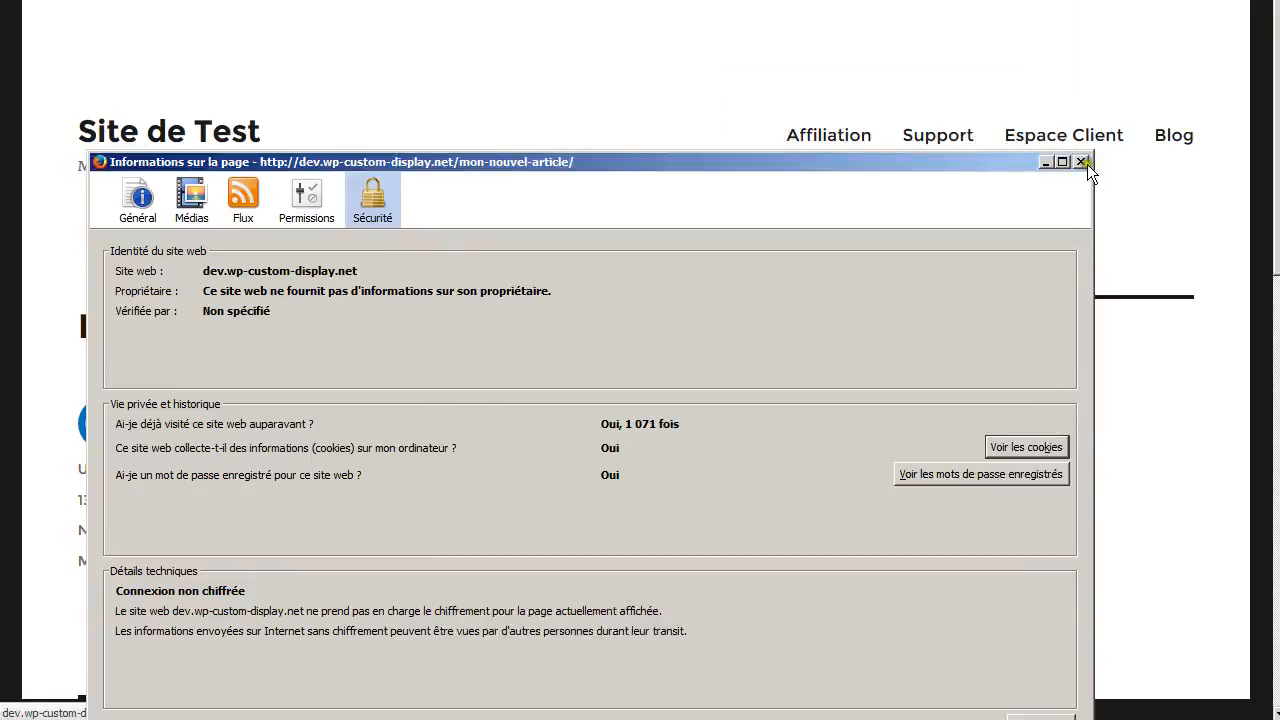
pyautogui.click(1082, 162)
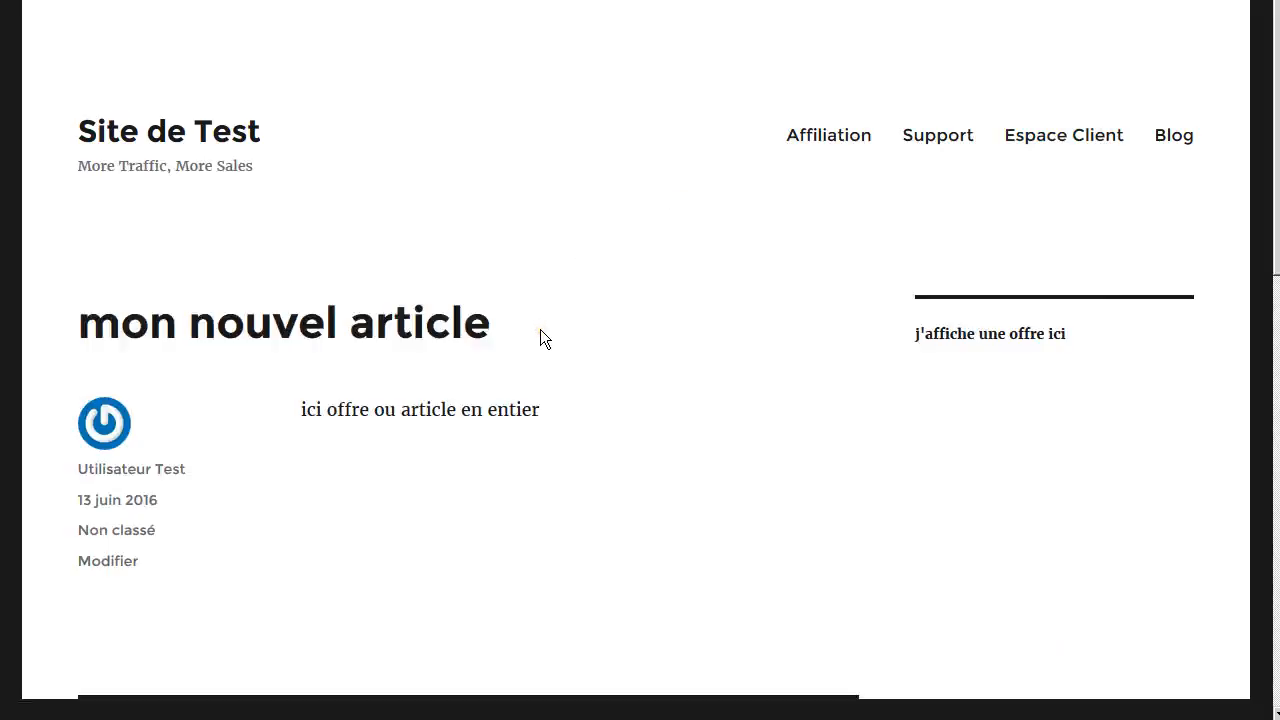
pyautogui.moveTo(553, 407); pyautogui.dragTo(286, 417)
pyautogui.click(724, 454)
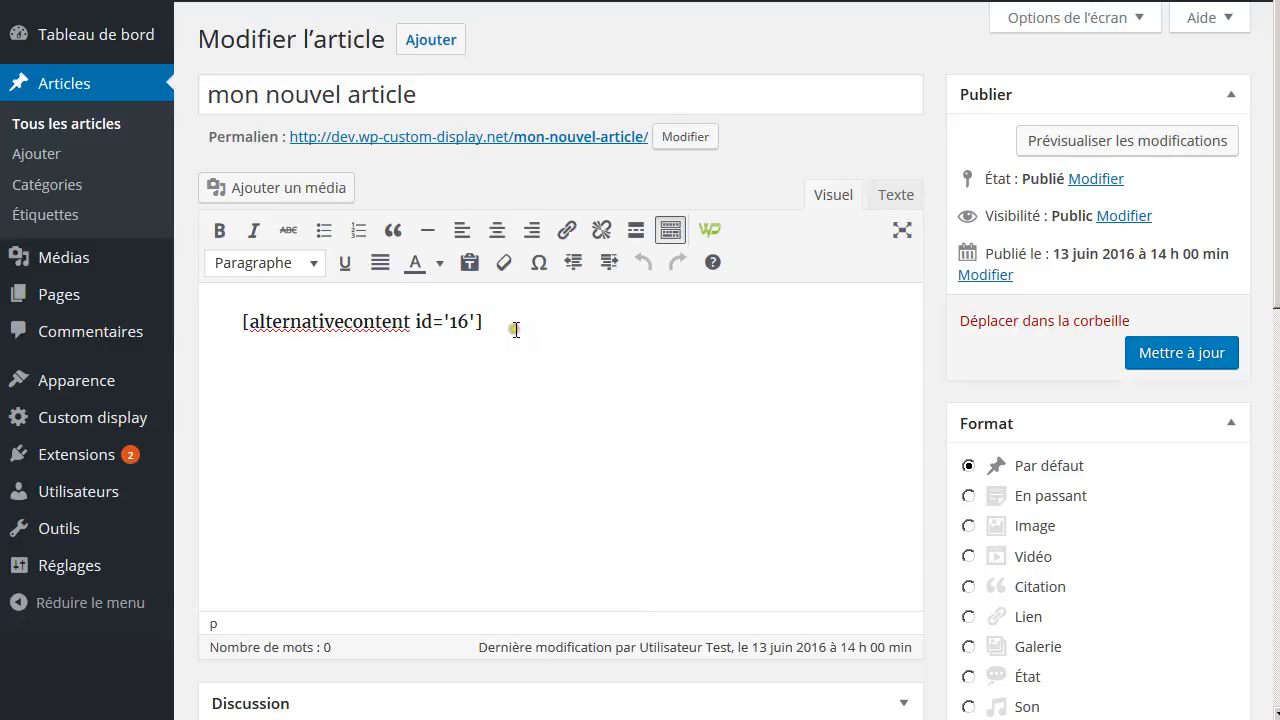
# Open a Ninja Popups popup for editing and title it "mon formulaire".
pyautogui.moveTo(135, 455)
pyautogui.click(531, 422)
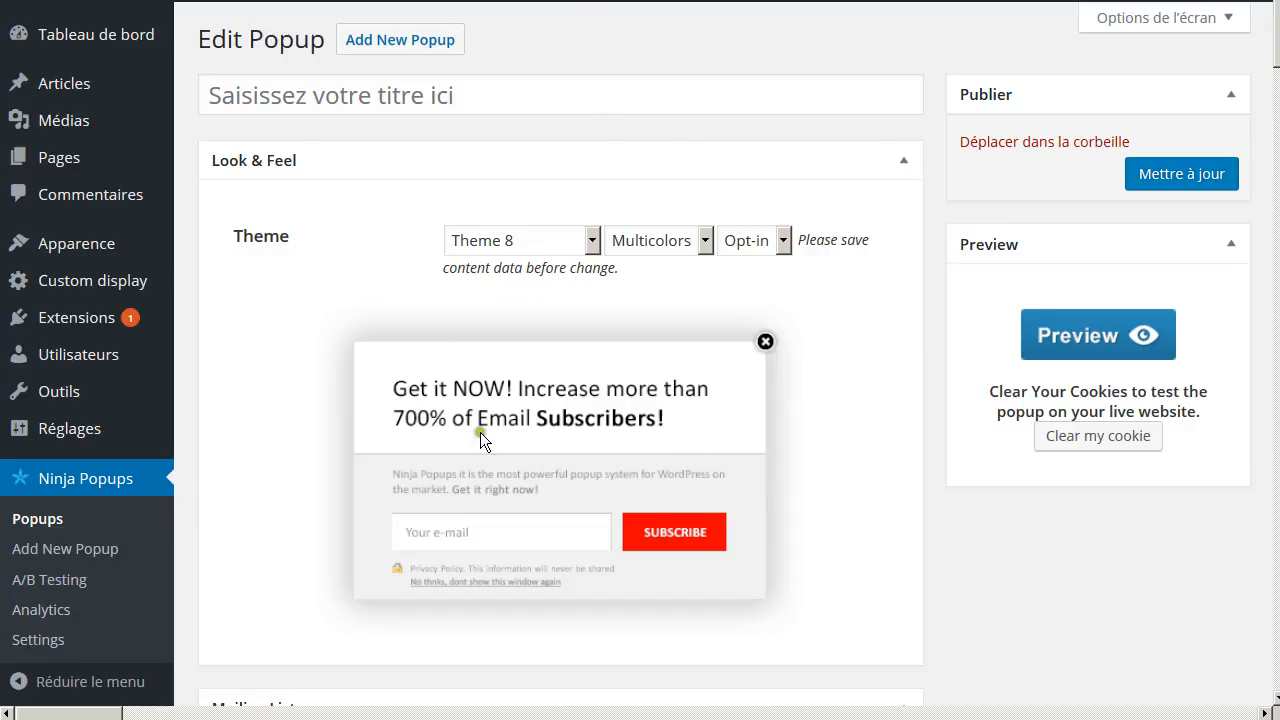
pyautogui.click(323, 92)
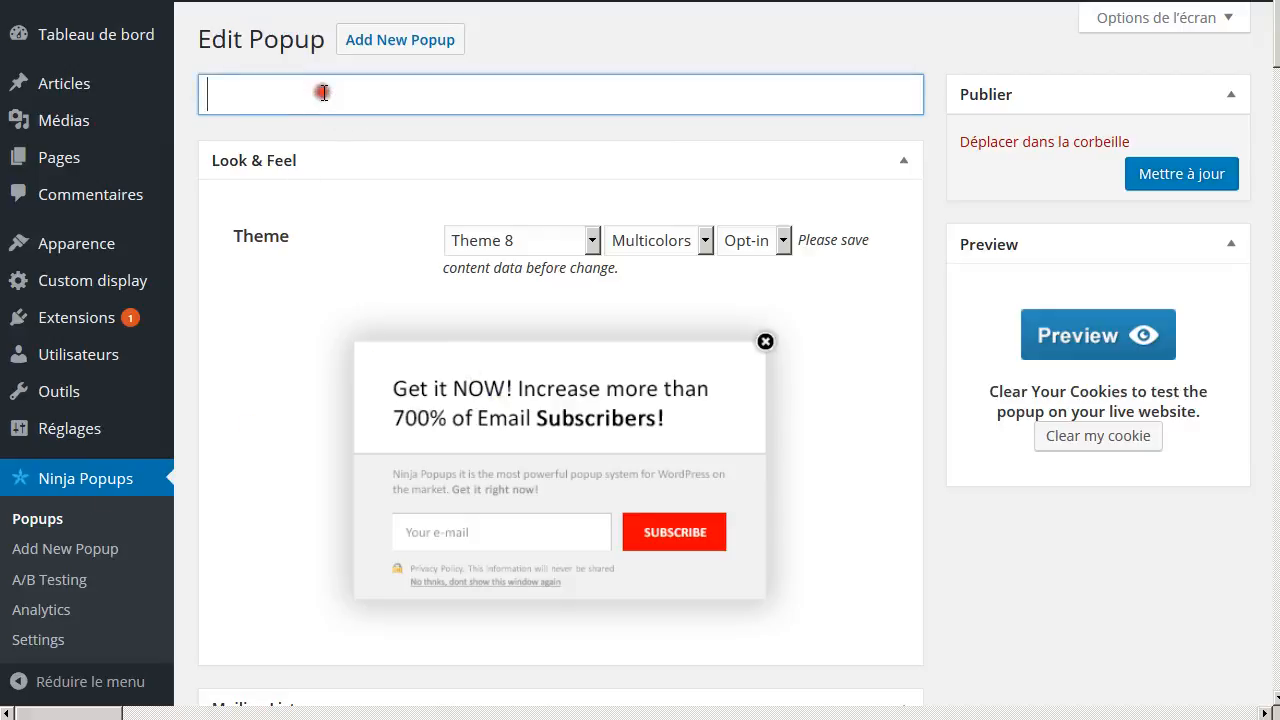
pyautogui.write('mon formulaire')
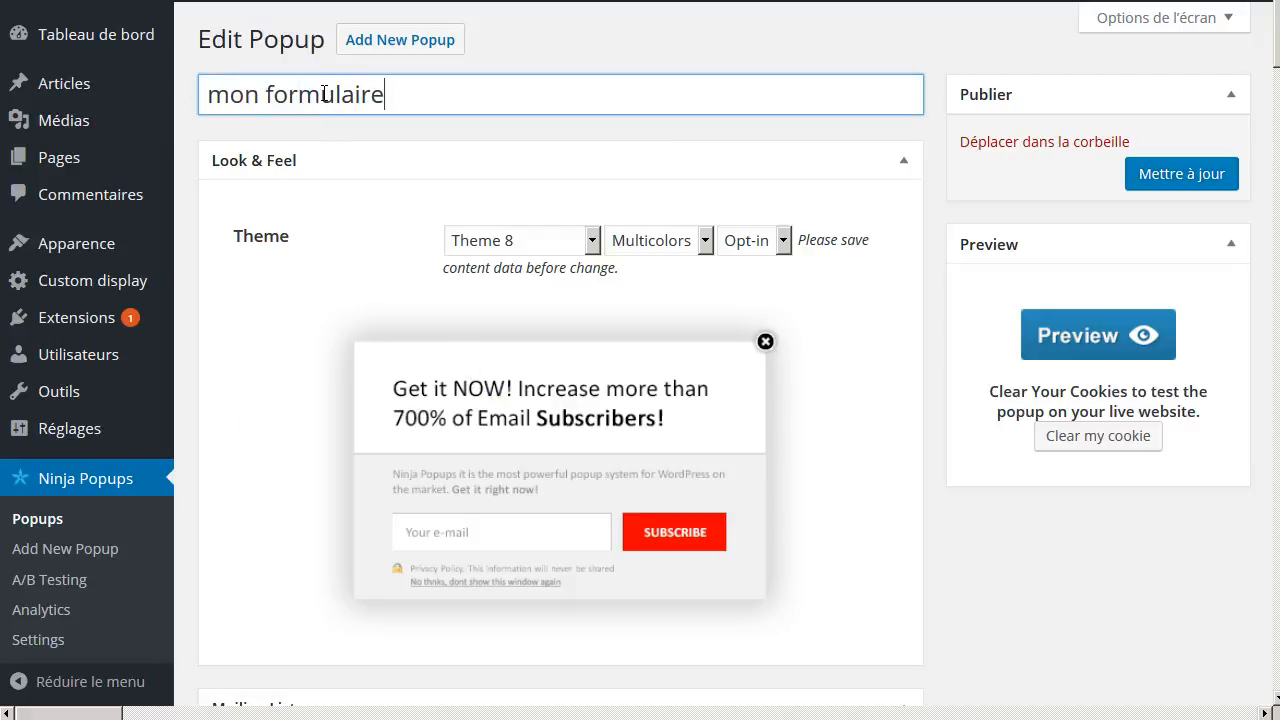
# Save the "mon formulaire" popup and look it up in the list of all popups.
pyautogui.click(1215, 182)
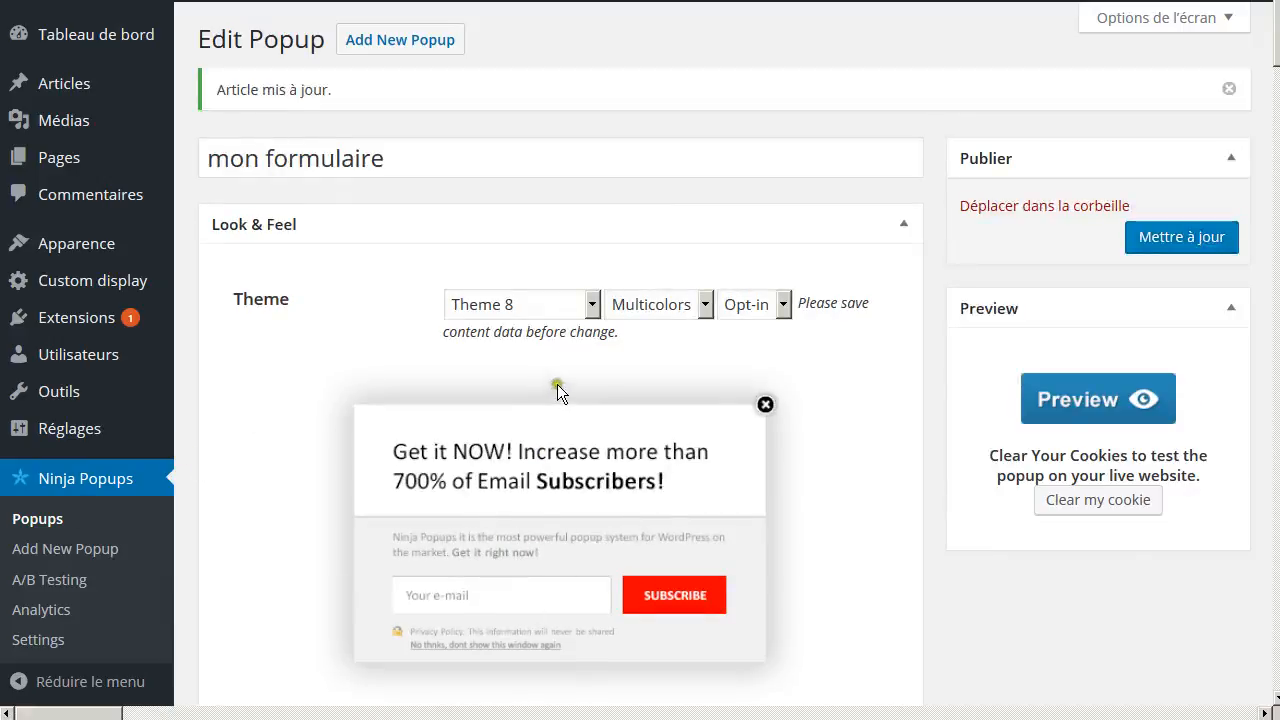
pyautogui.click(30, 526)
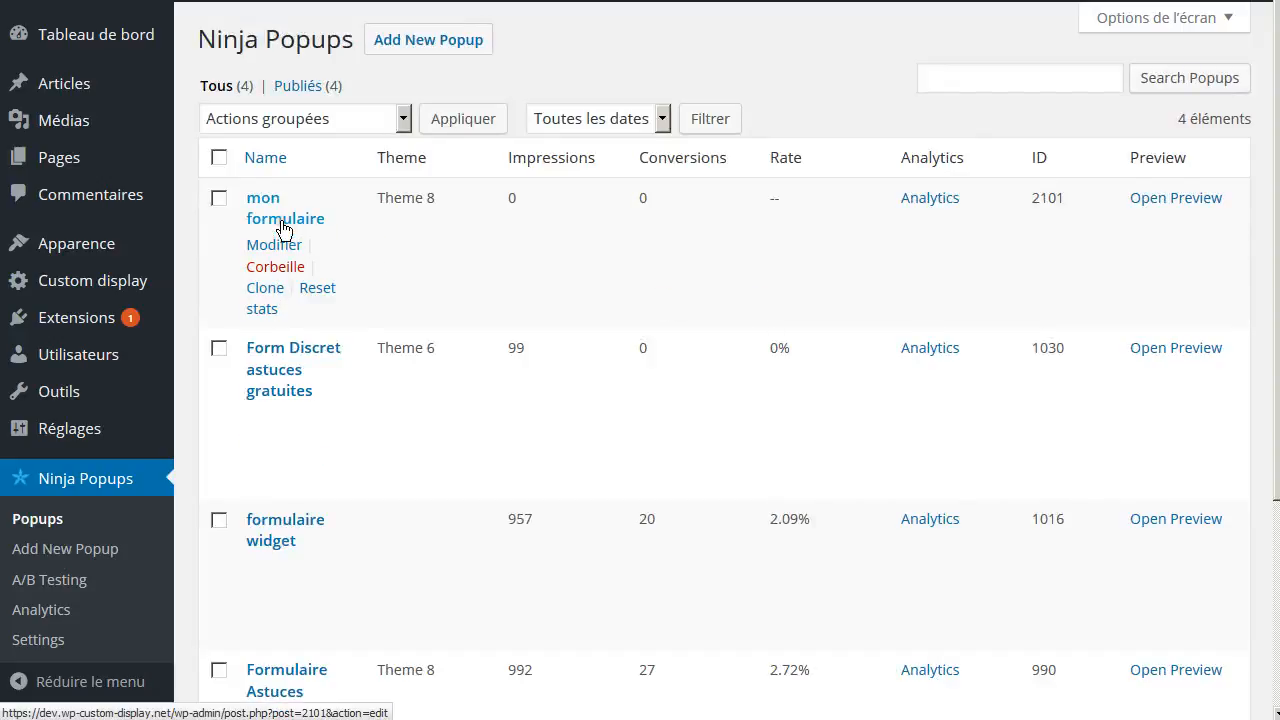
pyautogui.scroll(-3, 283, 230)
# Open the alternative content block "Mon contenu alternatif", tied to the membreinscrit cookie, for editing.
pyautogui.moveTo(120, 328)
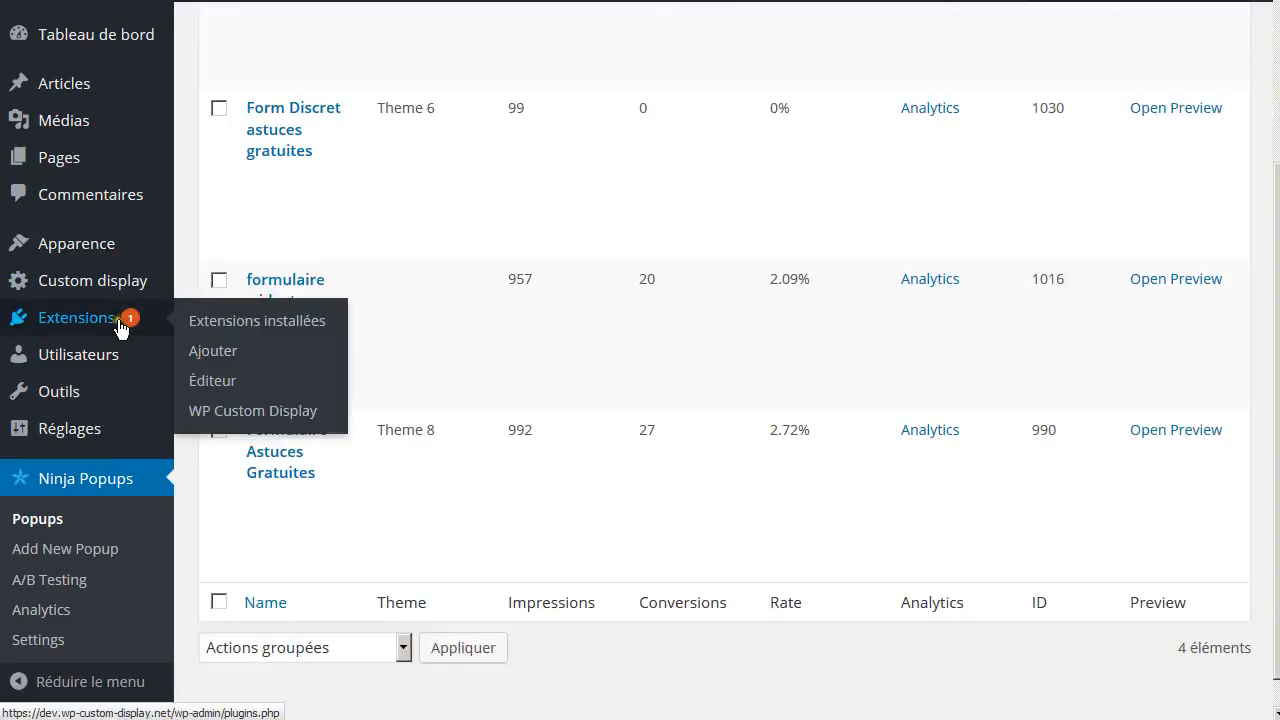
pyautogui.moveTo(120, 286)
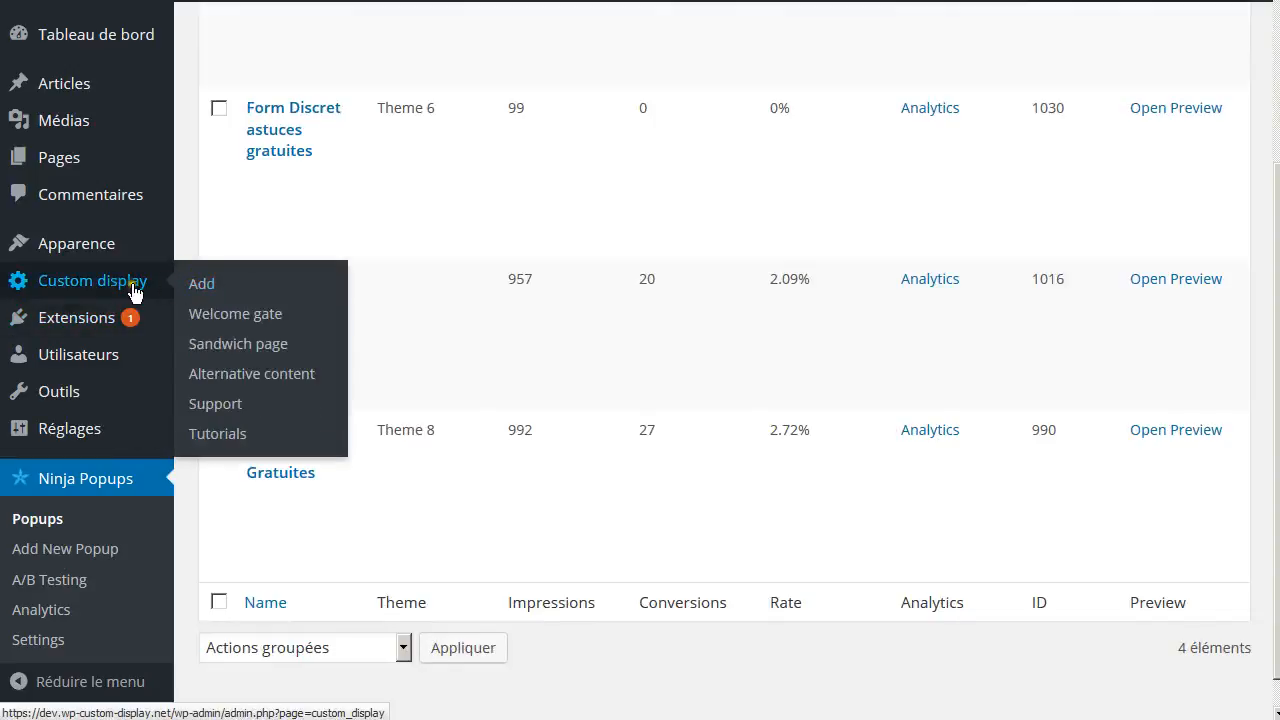
pyautogui.click(258, 373)
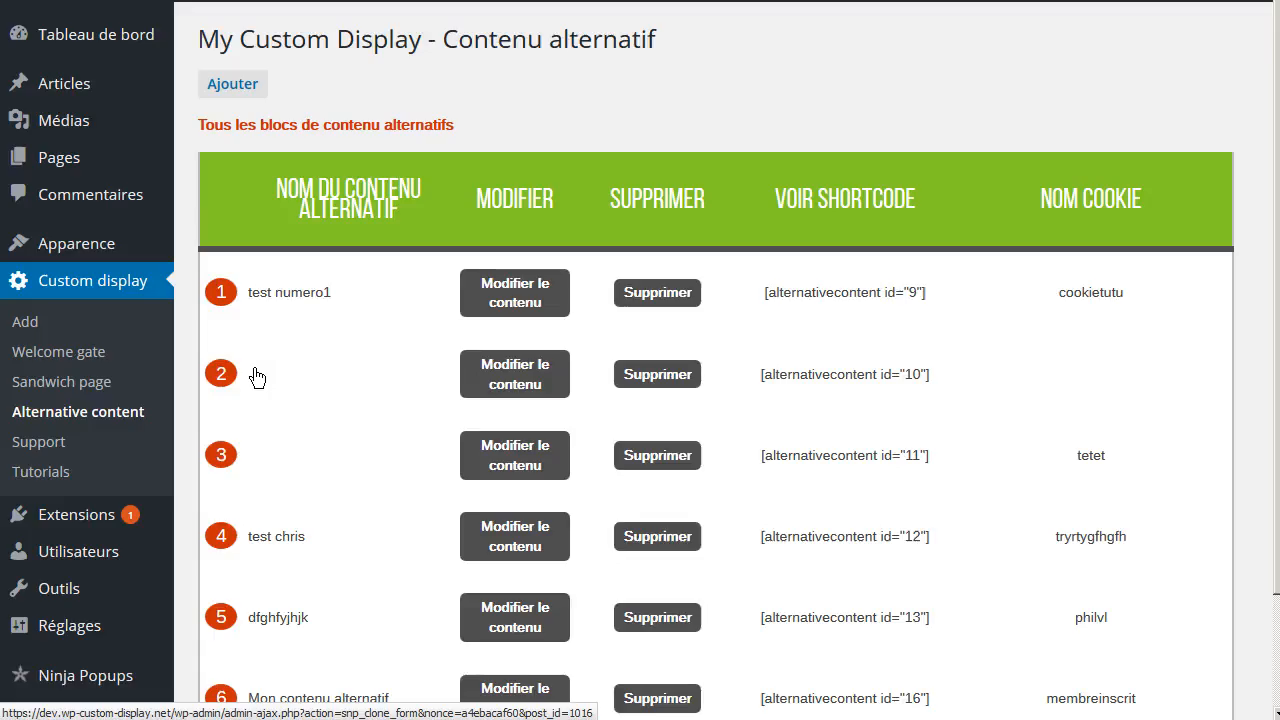
pyautogui.scroll(-3, 544, 424)
pyautogui.click(533, 578)
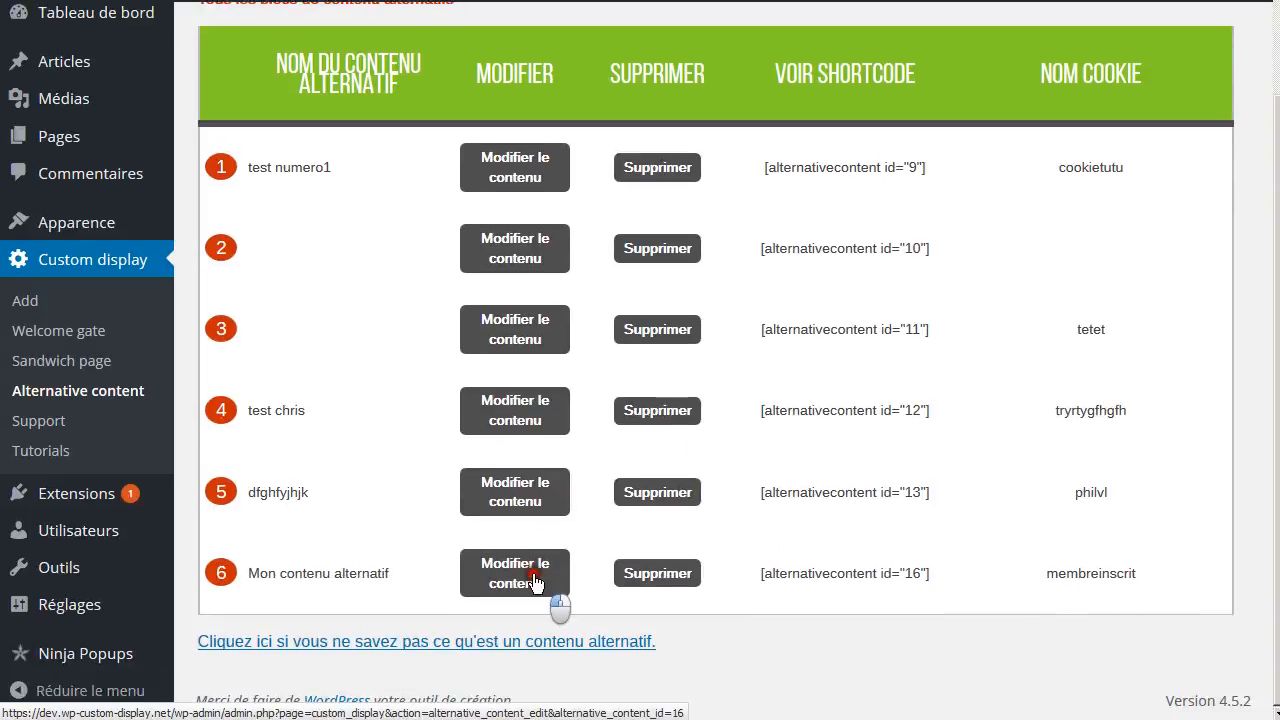
# Replace the shortcode in the content shown when the cookie does not exist with the "mon formulaire" popup's shortcode, and save the block.
pyautogui.scroll(-5, 642, 392)
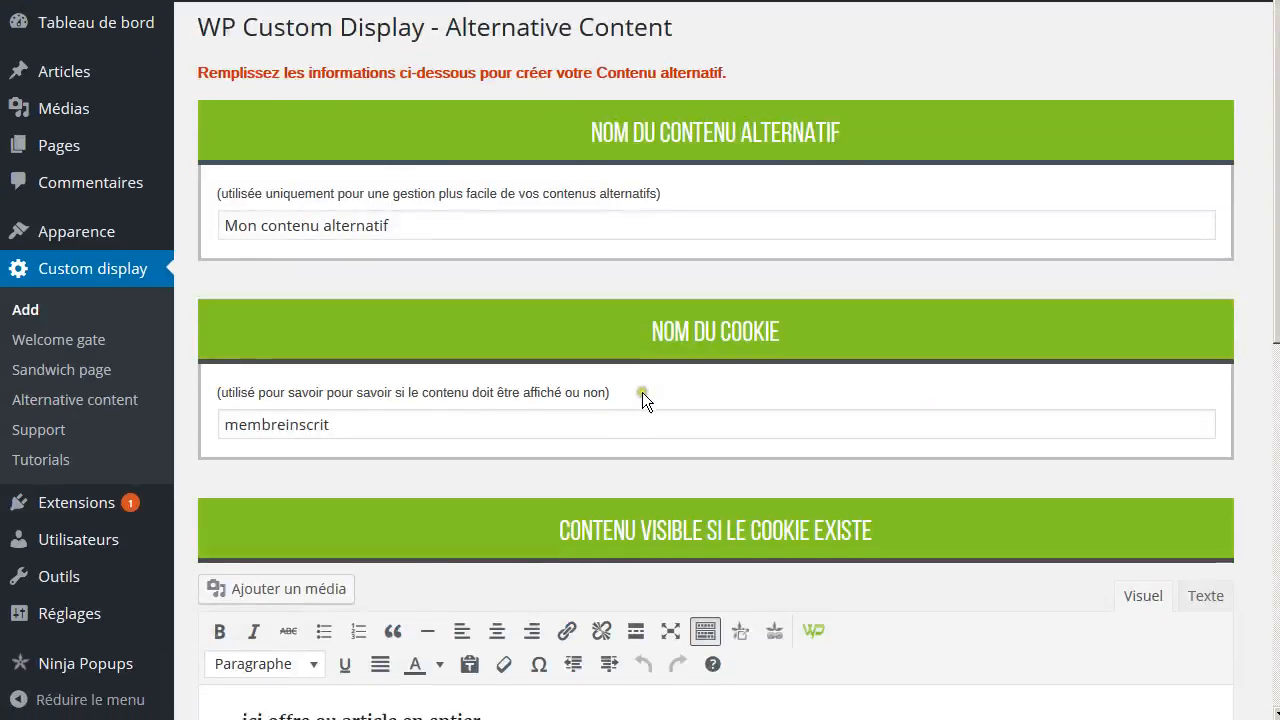
pyautogui.scroll(-3, 642, 392)
pyautogui.moveTo(514, 434); pyautogui.dragTo(220, 423)
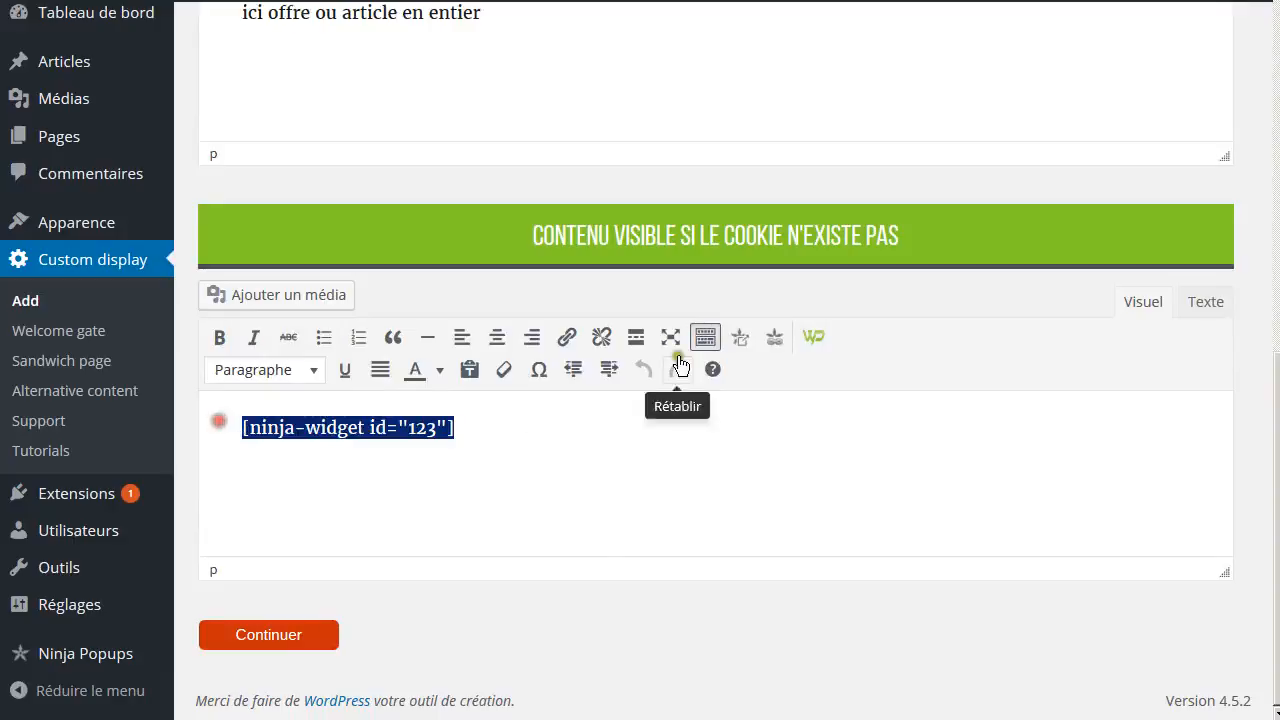
pyautogui.press('Delete')
pyautogui.click(740, 339)
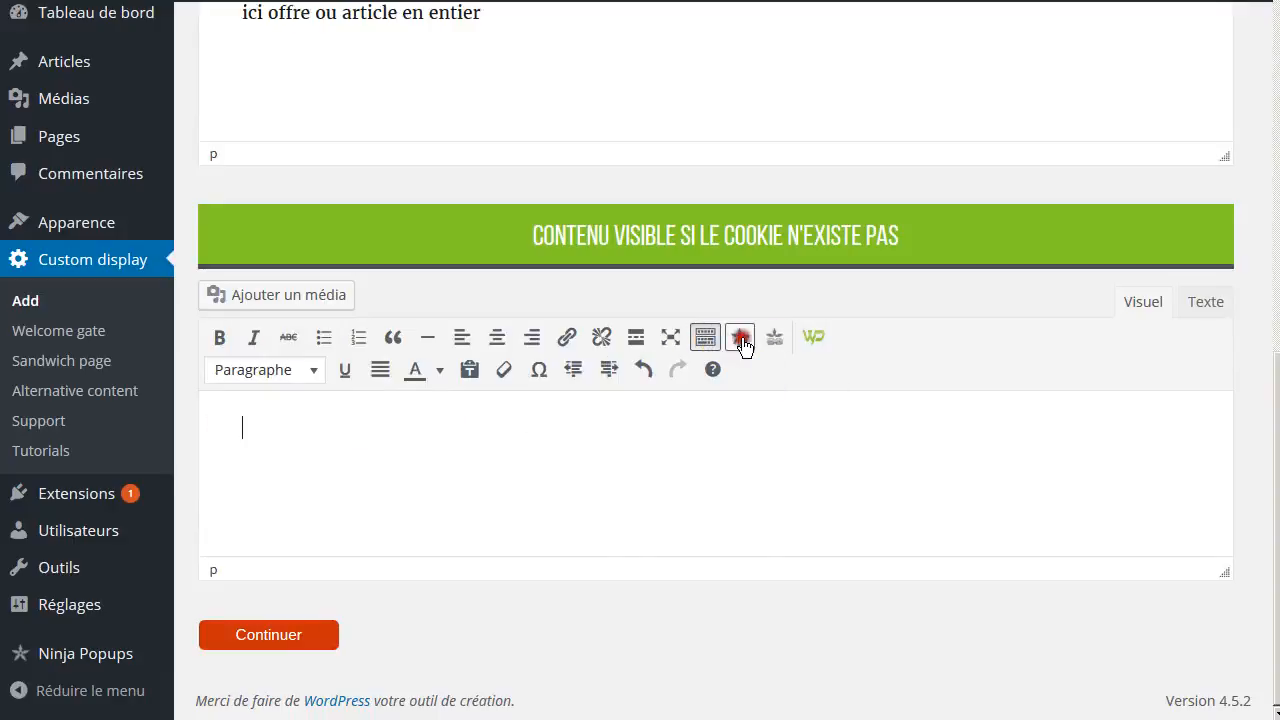
pyautogui.click(681, 343)
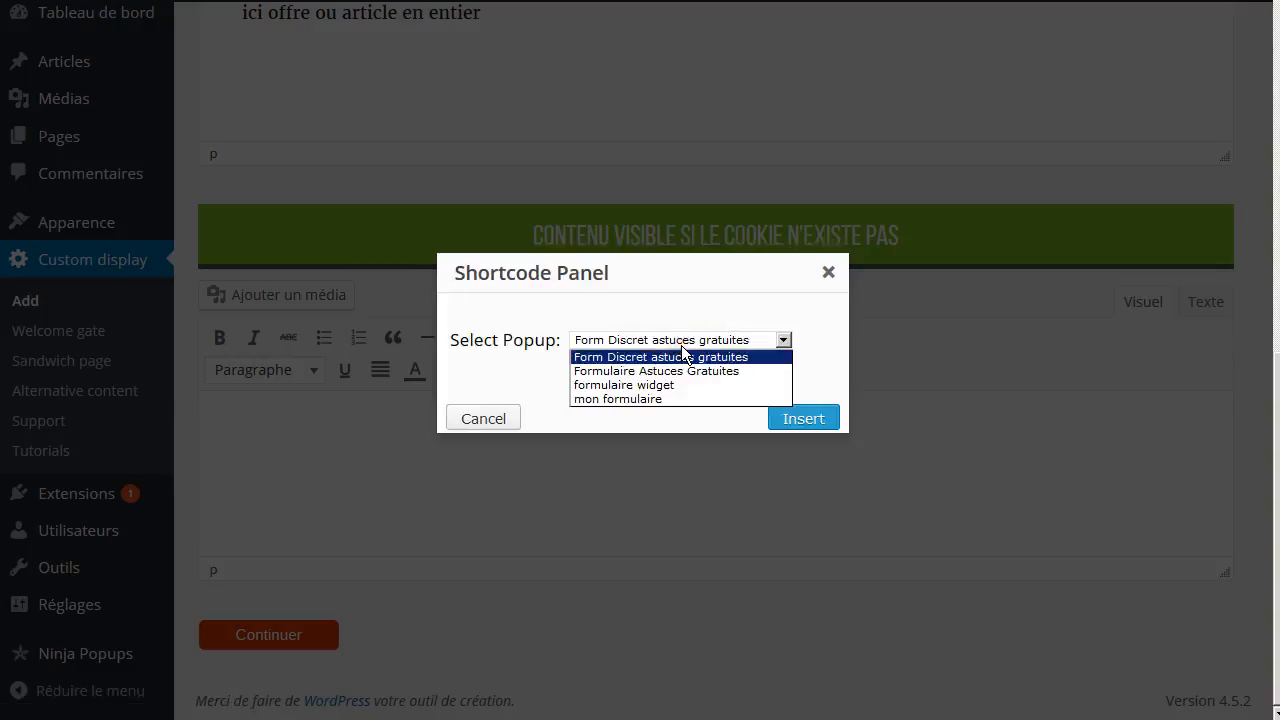
pyautogui.click(632, 399)
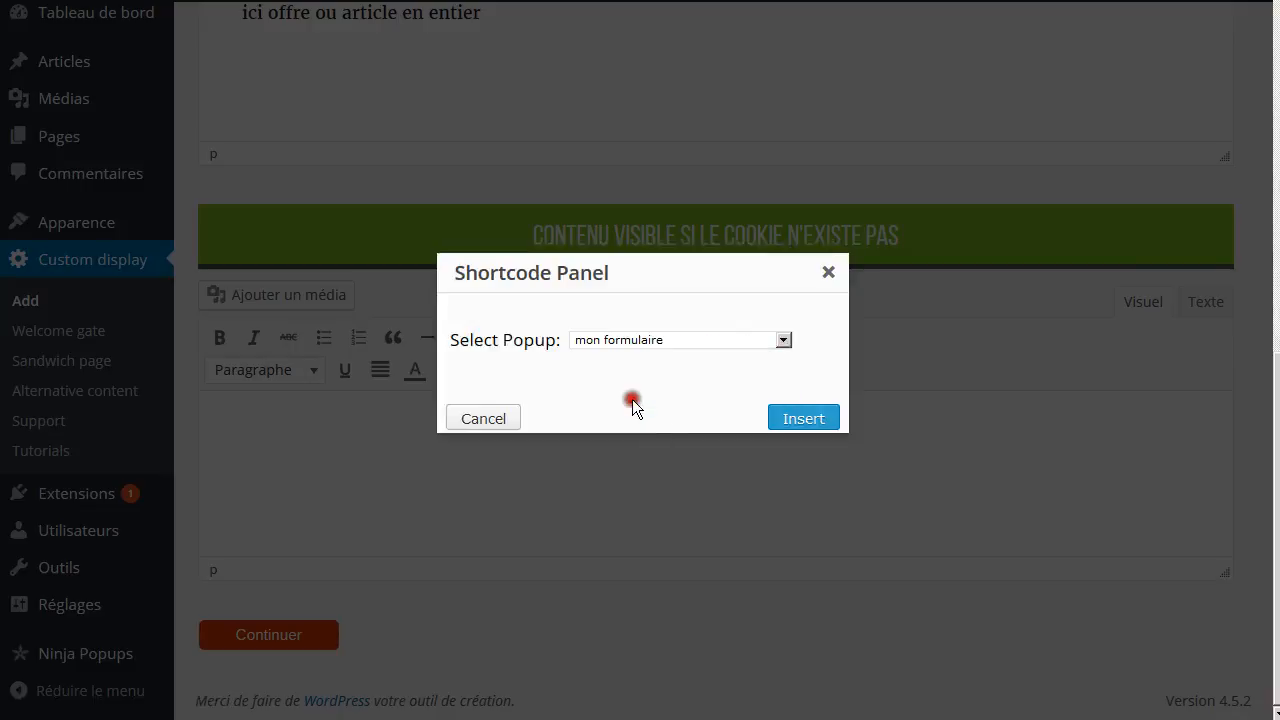
pyautogui.click(814, 418)
pyautogui.click(265, 641)
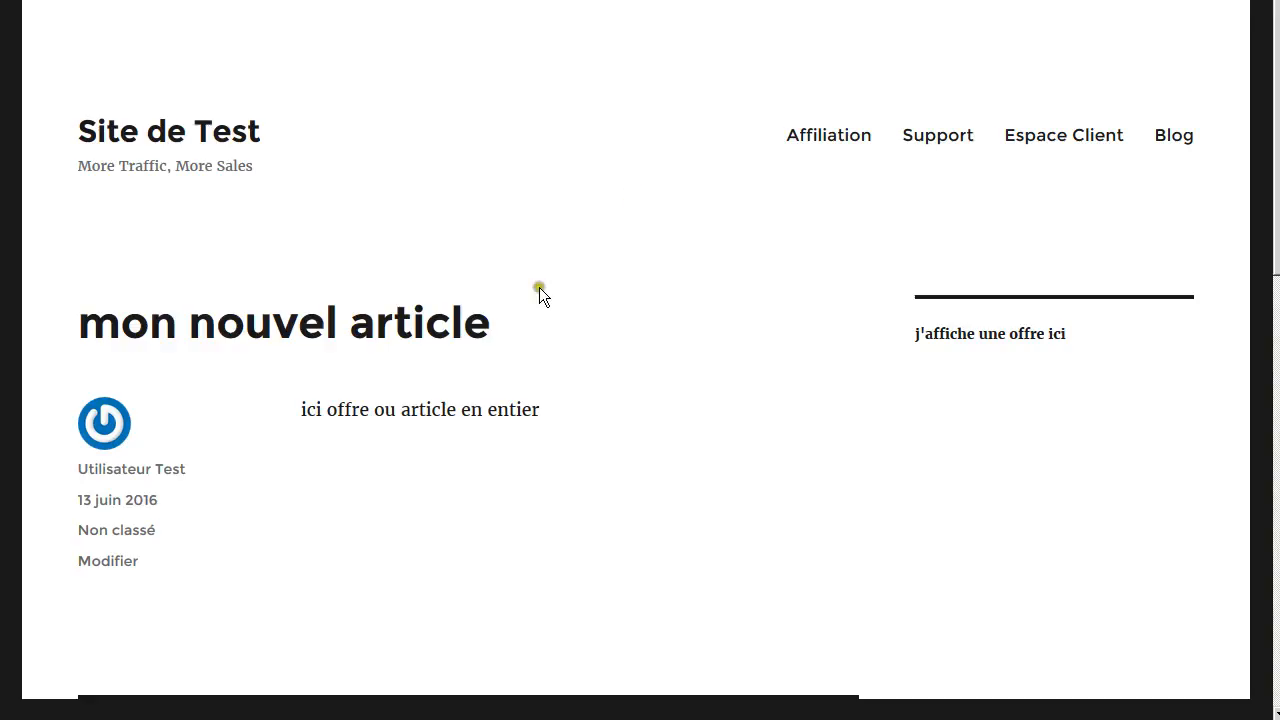
# Delete the membreinscrit cookie from the cookie list in the article's page information, and close both windows.
pyautogui.rightClick(571, 287)
pyautogui.click(655, 436)
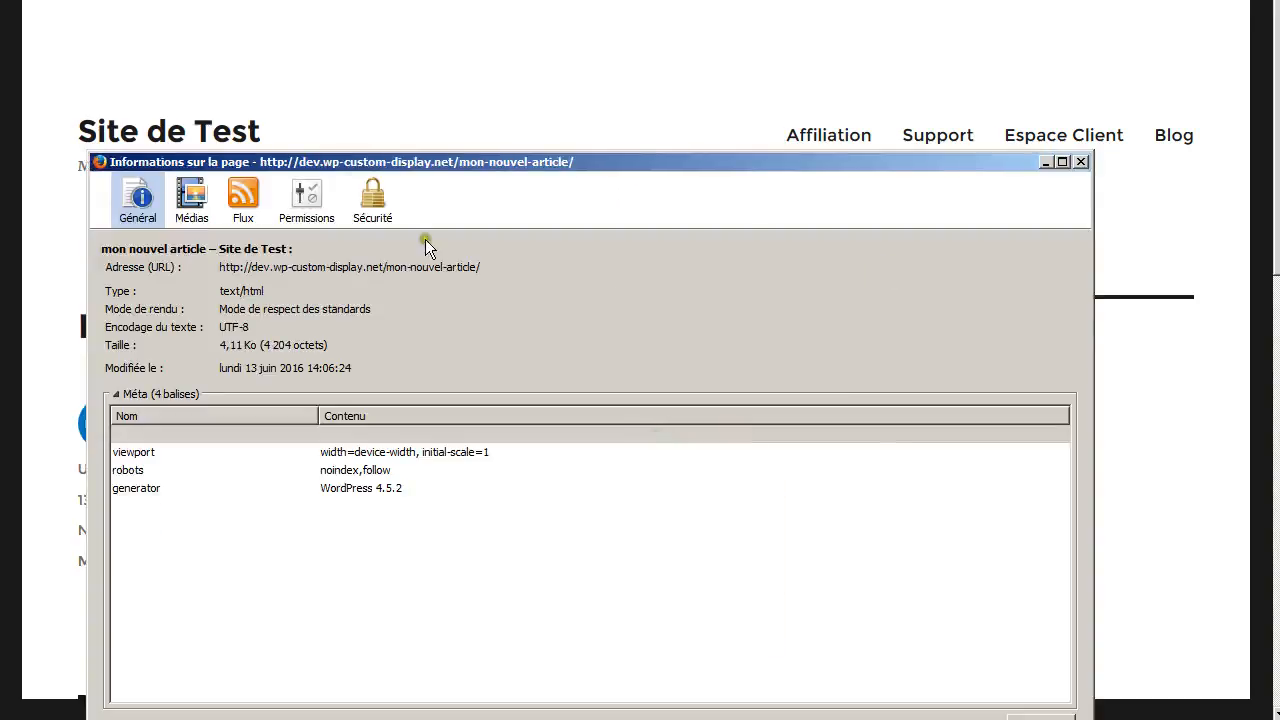
pyautogui.click(385, 205)
pyautogui.click(1027, 448)
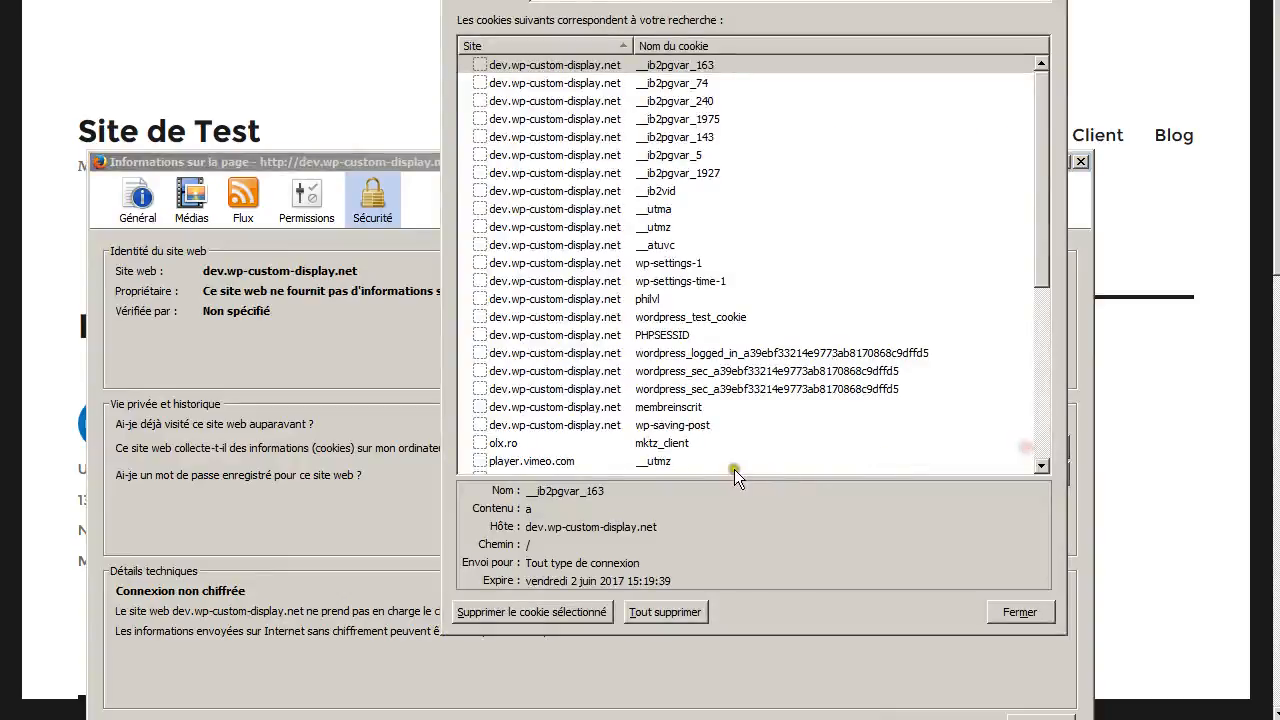
pyautogui.click(680, 406)
pyautogui.press('Escape')
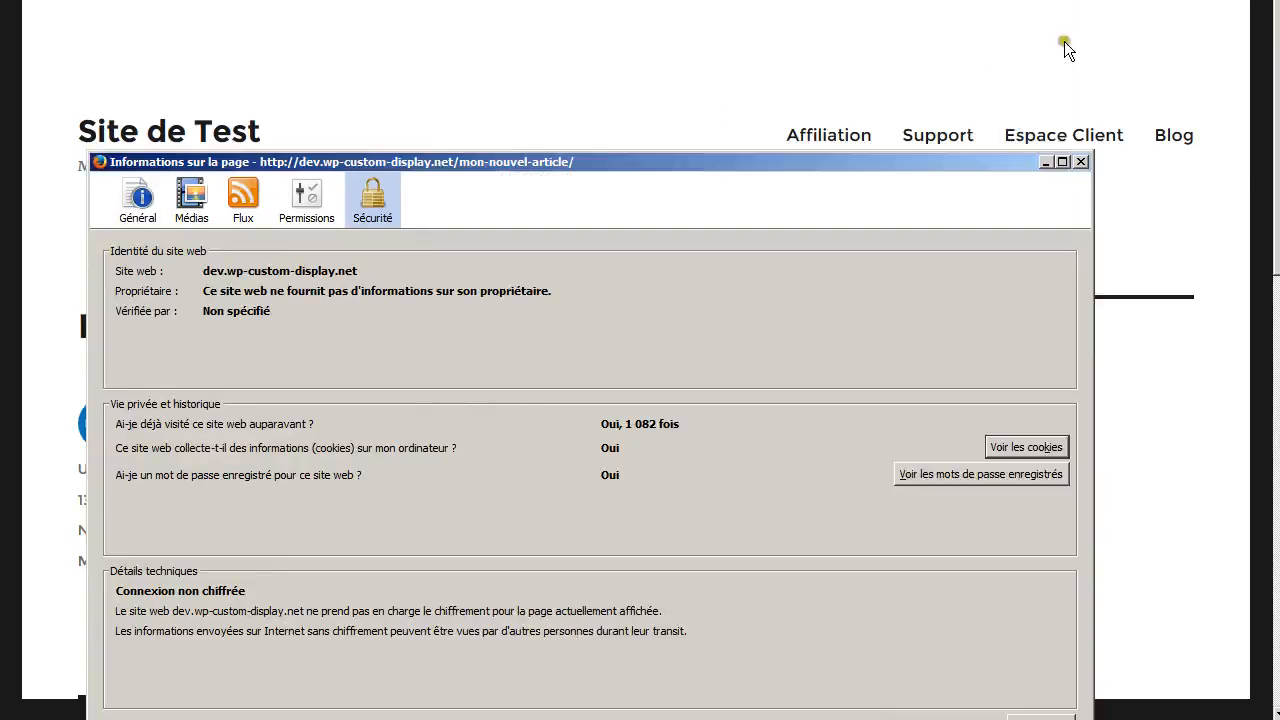
pyautogui.click(1080, 161)
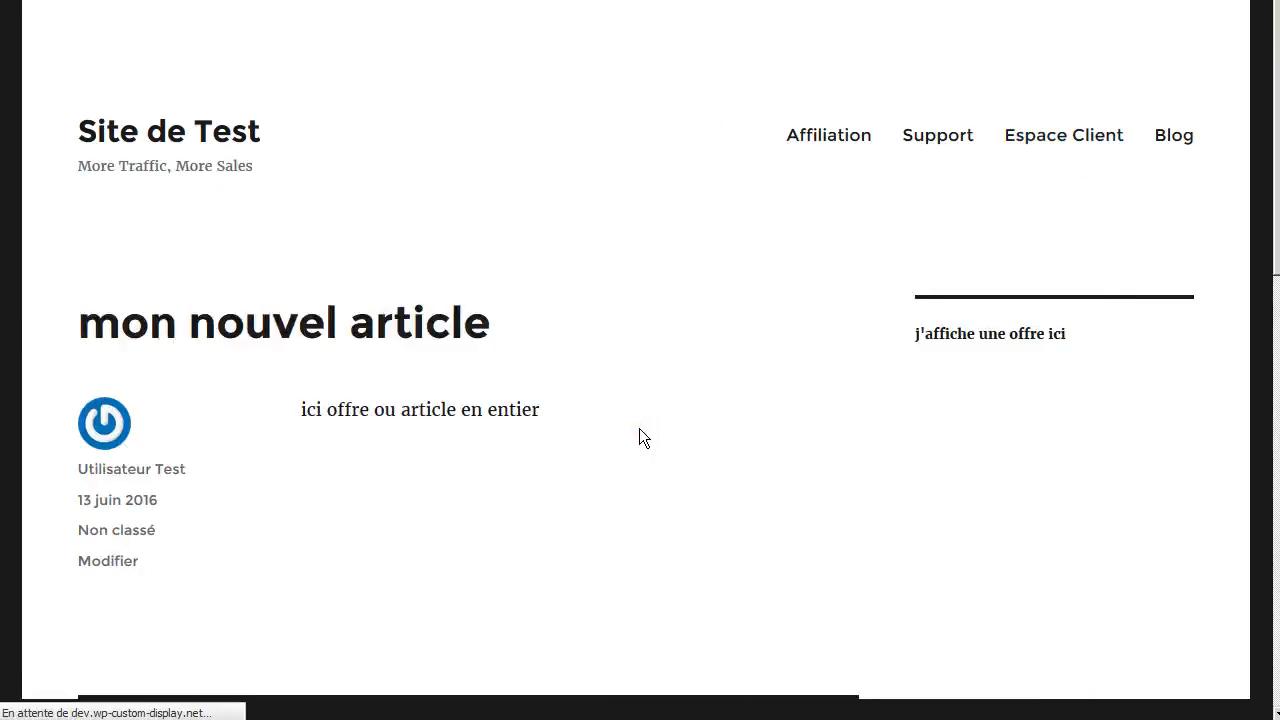
# Reload "mon nouvel article" and examine the e-mail subscription form in its body.
pyautogui.click(470, 570)
pyautogui.click(588, 569)
pyautogui.click(534, 370)
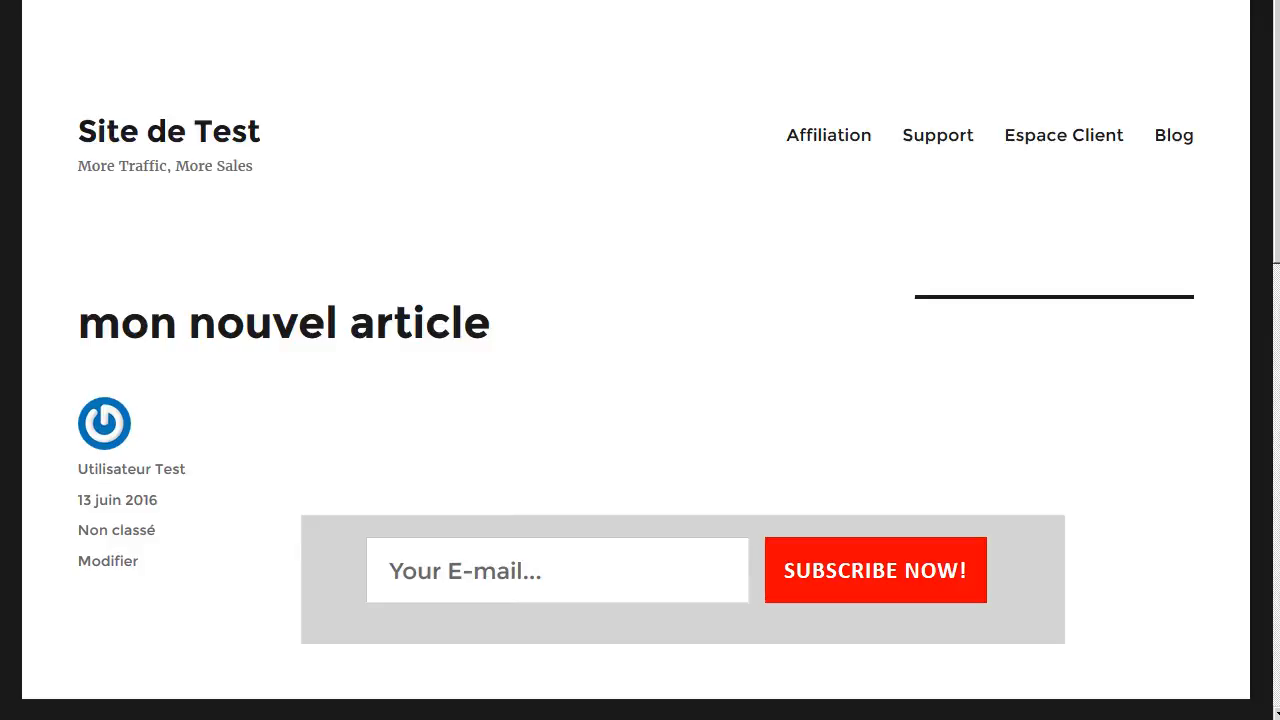
pyautogui.click(365, 578)
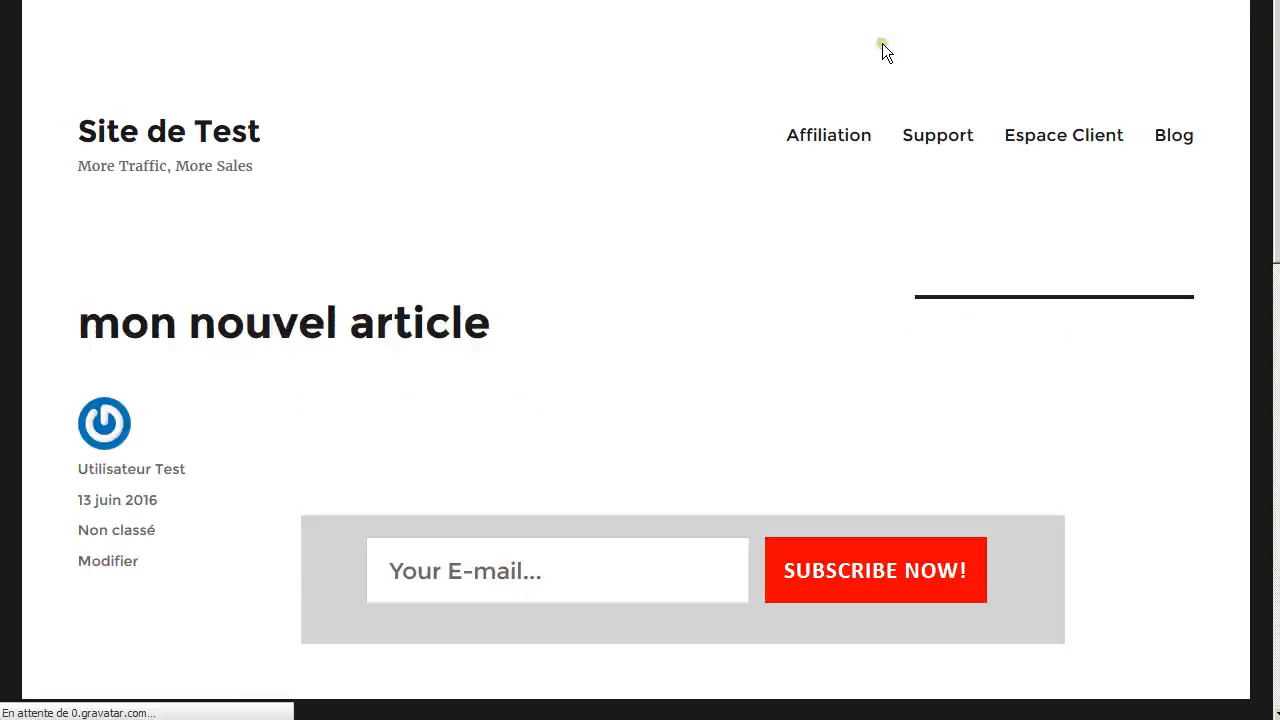
# Reload "mon nouvel article" again and check the body text displayed for registered members.
pyautogui.moveTo(544, 410); pyautogui.dragTo(313, 413)
pyautogui.click(608, 432)
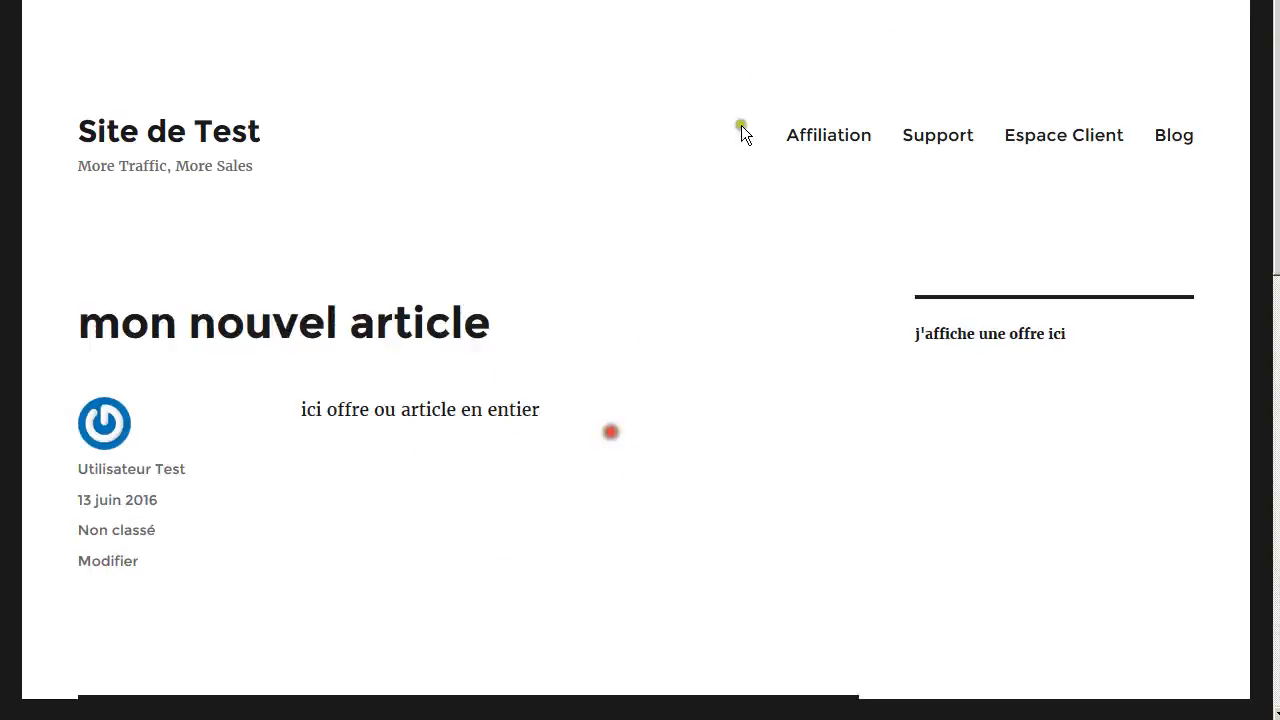